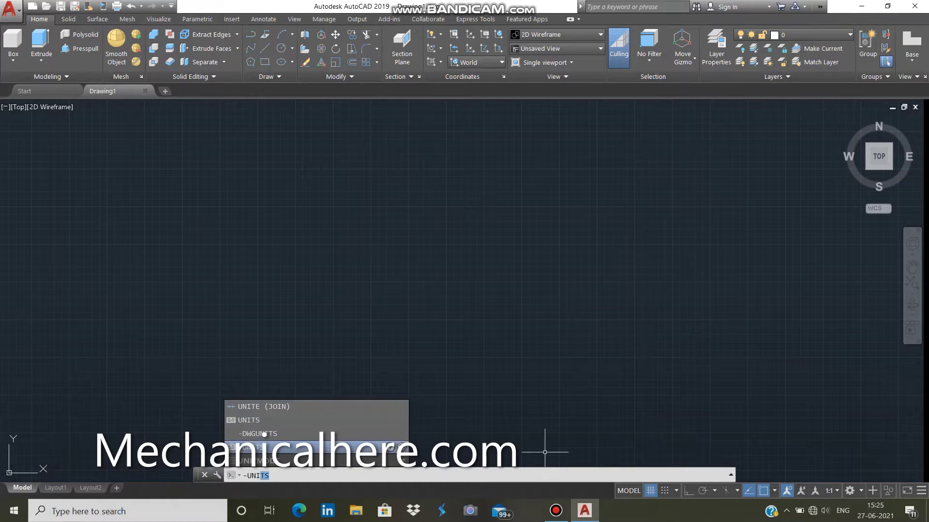
Accept the default decimal millimetre settings in the Drawing Units dialog.
click(252, 421)
key(Return)
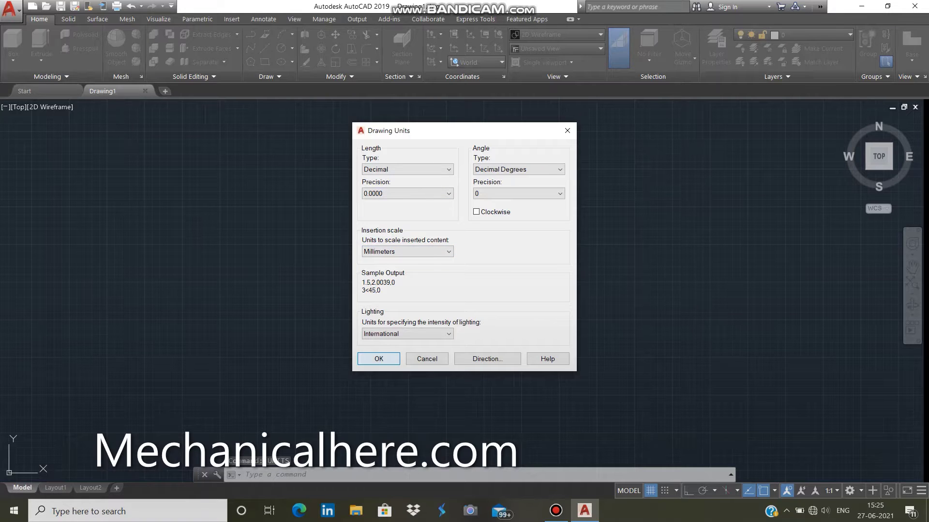
key(Return)
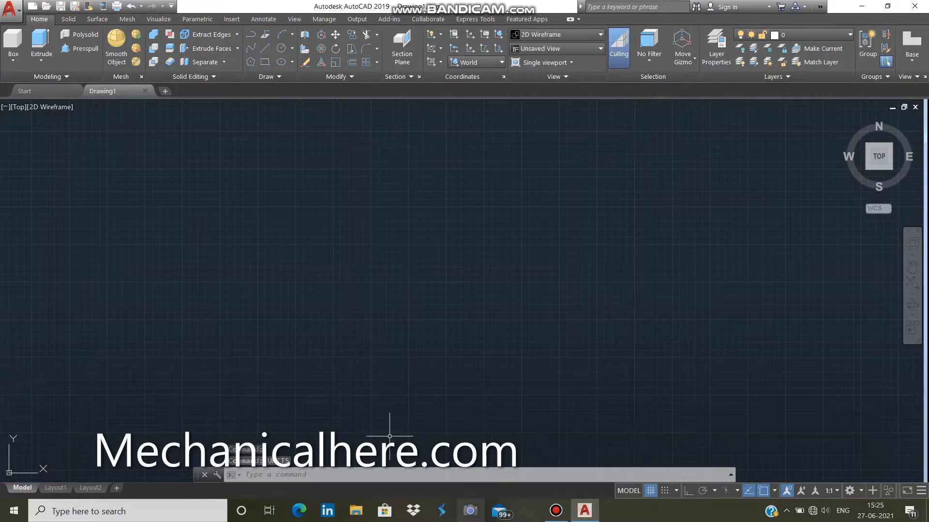
Set UCSICON to Noorigin so the icon stays off the origin.
text(uc)
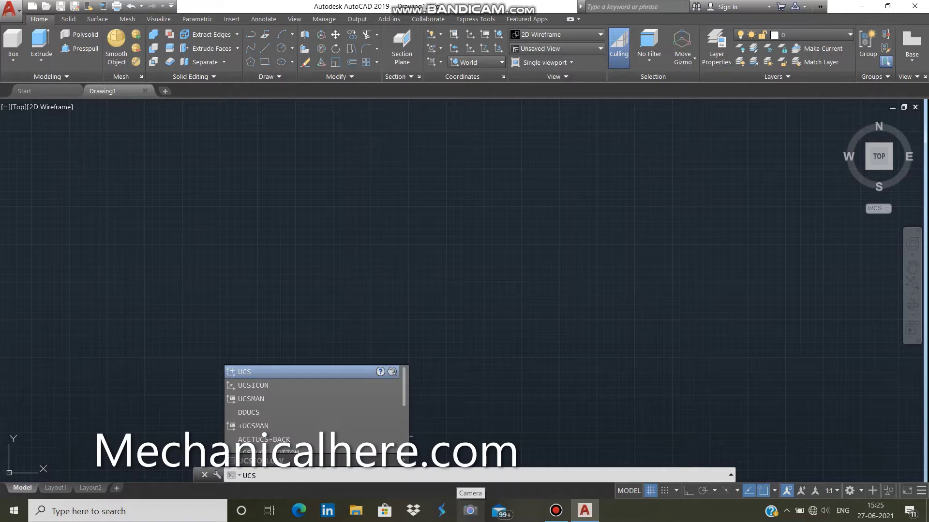
key(Down)
key(Return)
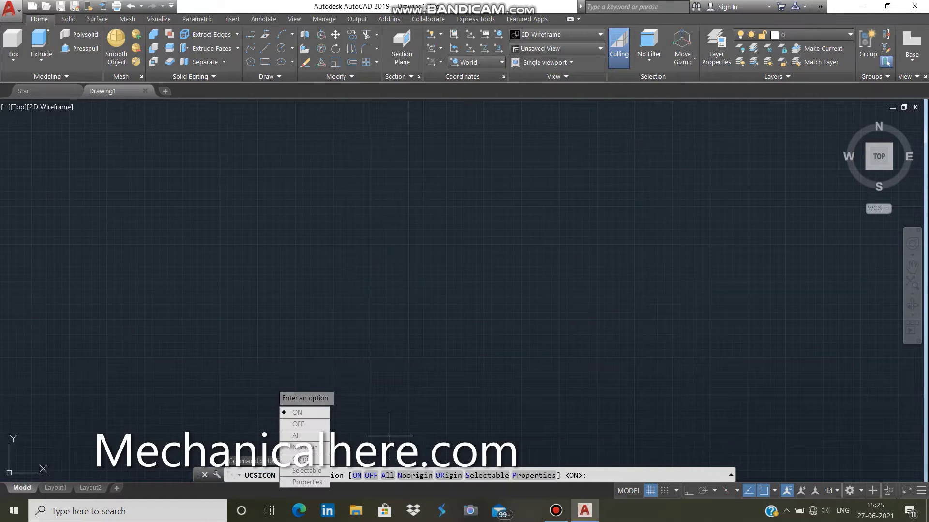
click(300, 447)
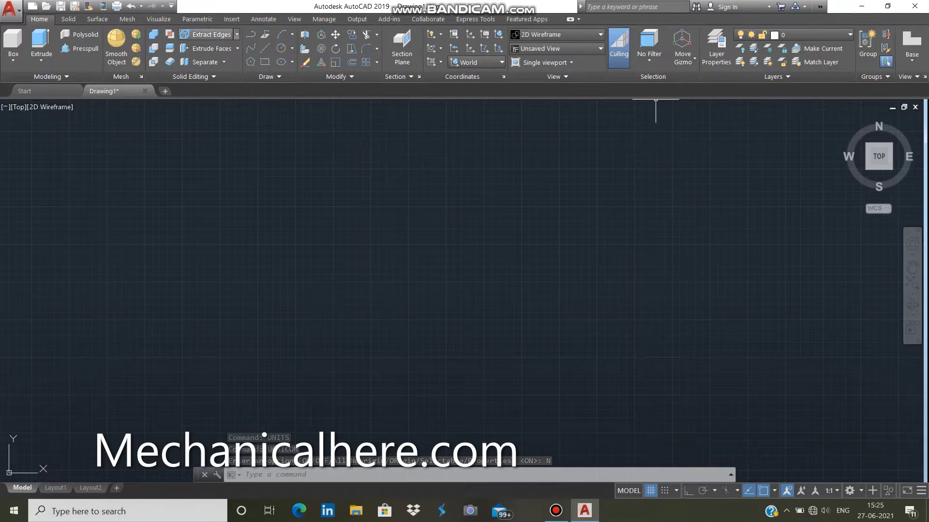
With Ortho on, draw the outline's 110-unit top edge and 60-unit right edge.
click(264, 48)
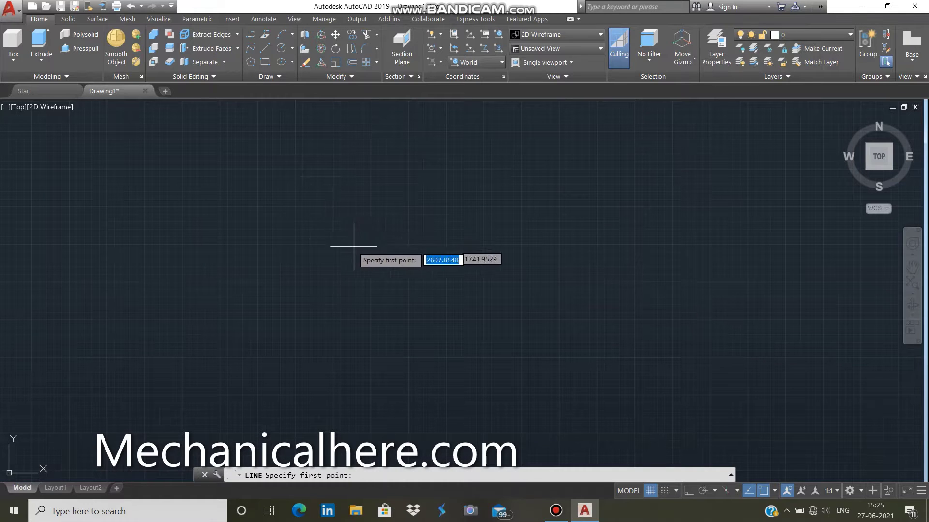
click(276, 213)
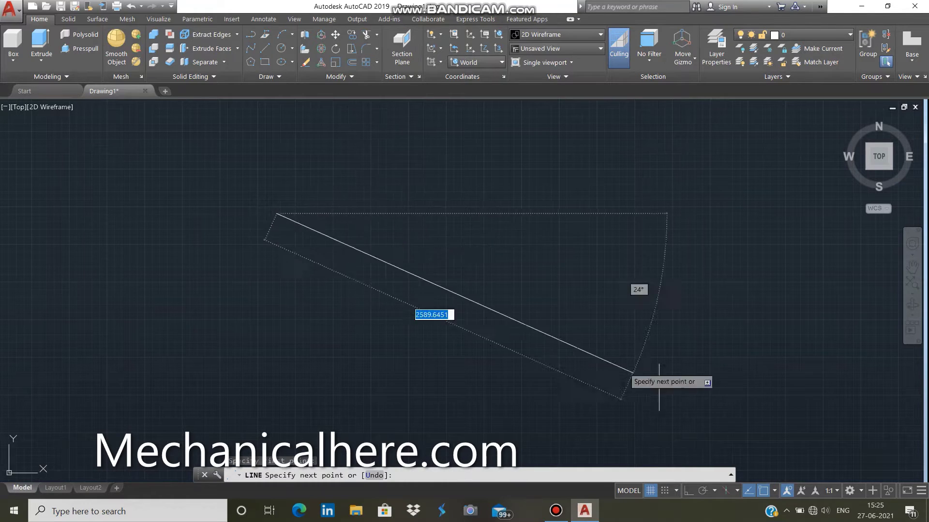
key(F8)
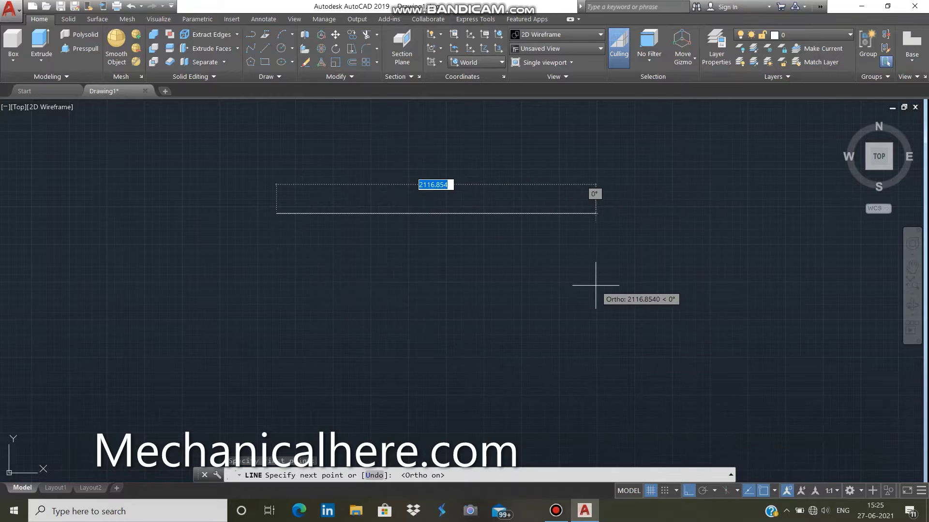
text(110)
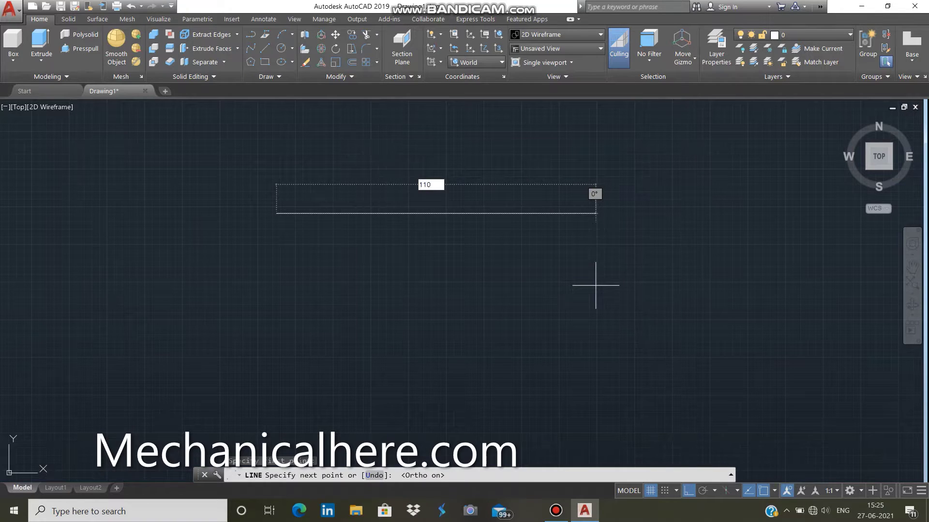
key(Return)
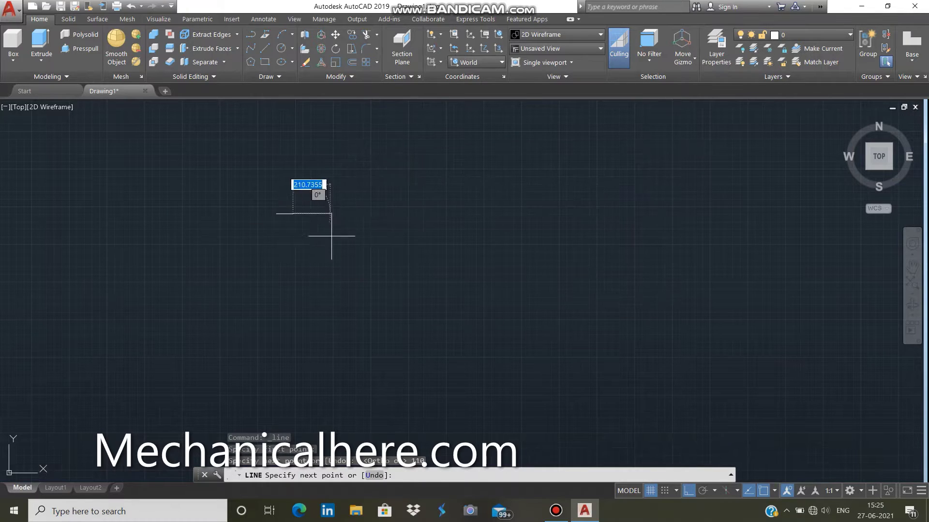
scroll(293, 223, up, 5)
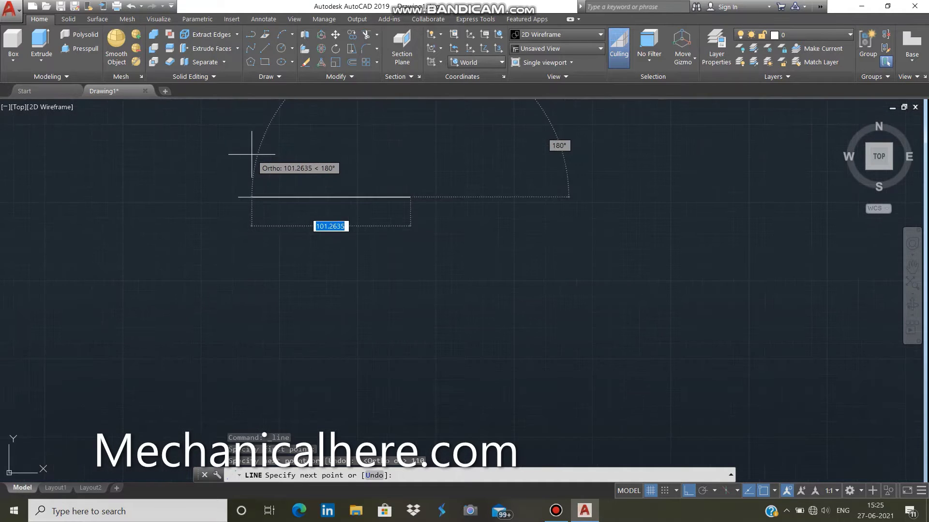
scroll(251, 155, up, 2)
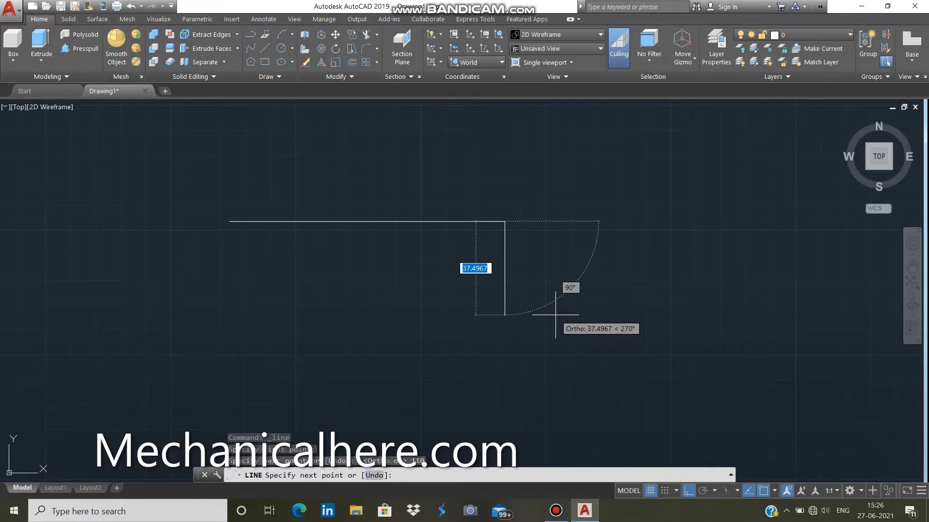
text(60)
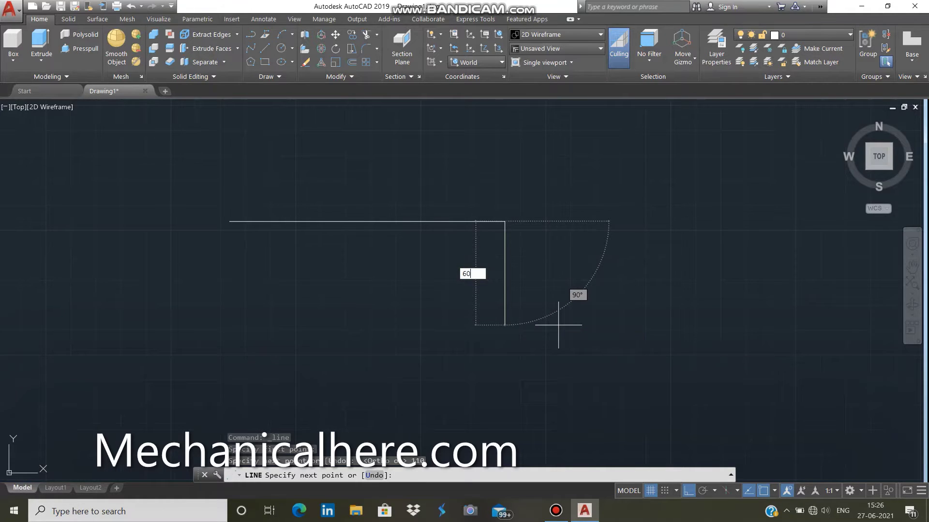
key(Return)
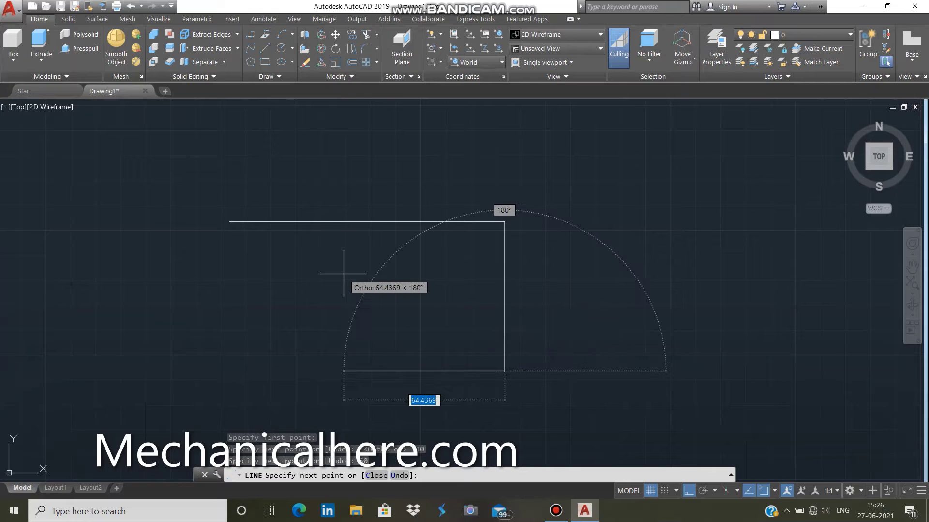
Draw the bottom as 35, a 25-deep by 40-wide notch, 35, then close the outline.
text(35)
key(Return)
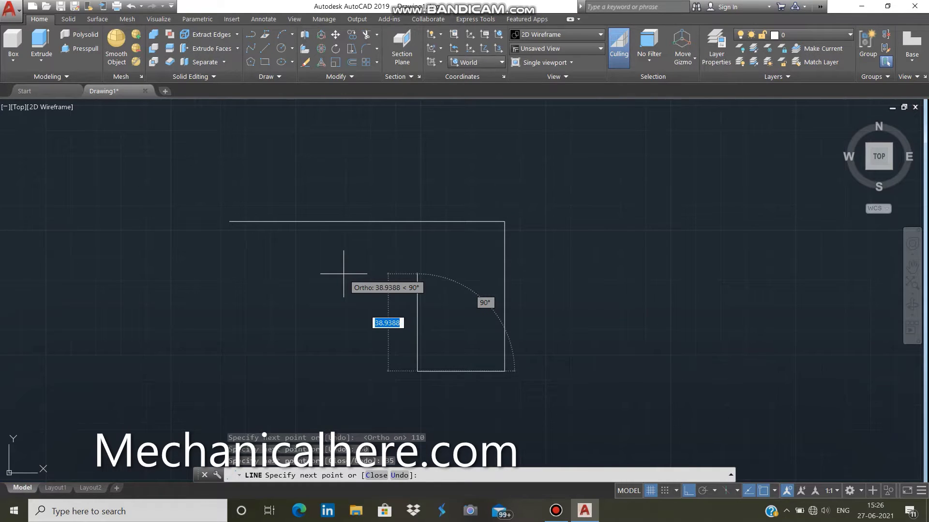
text(25)
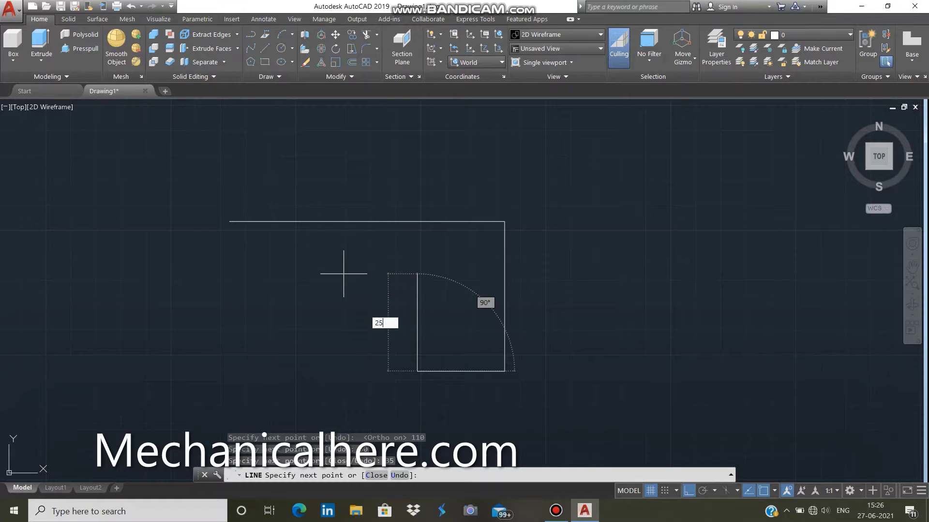
key(Return)
text(4)
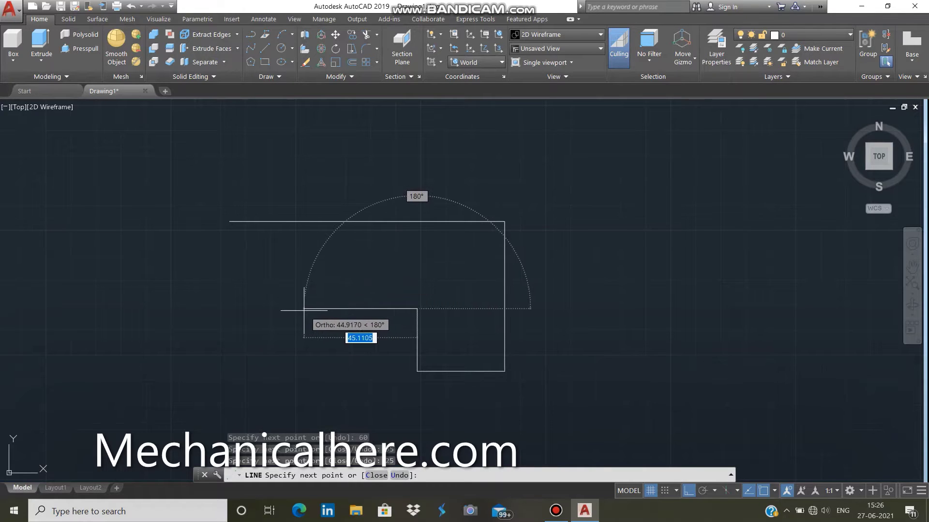
text(0)
key(Return)
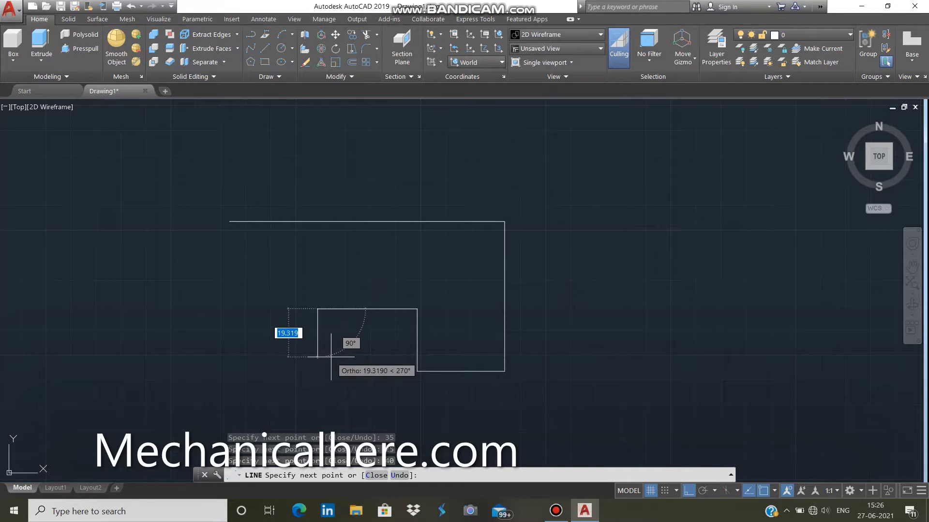
text(25)
key(Return)
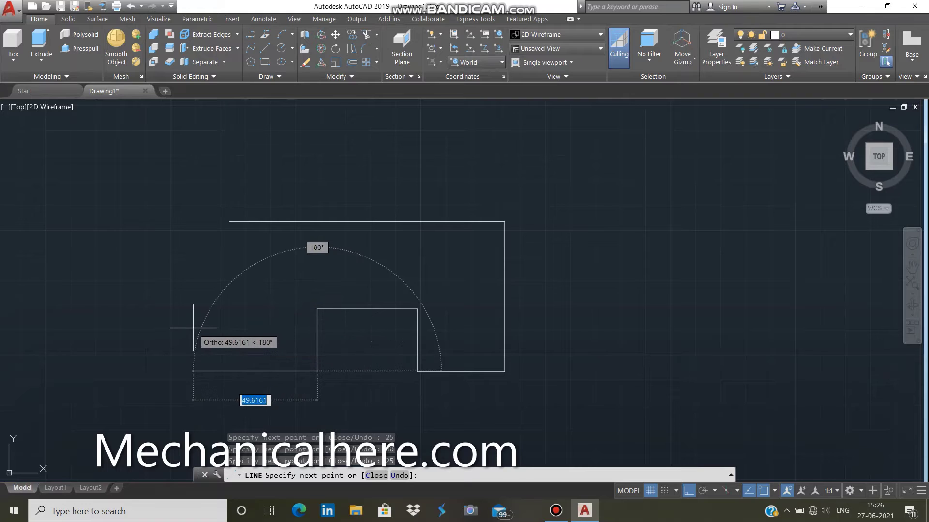
text(35)
key(Return)
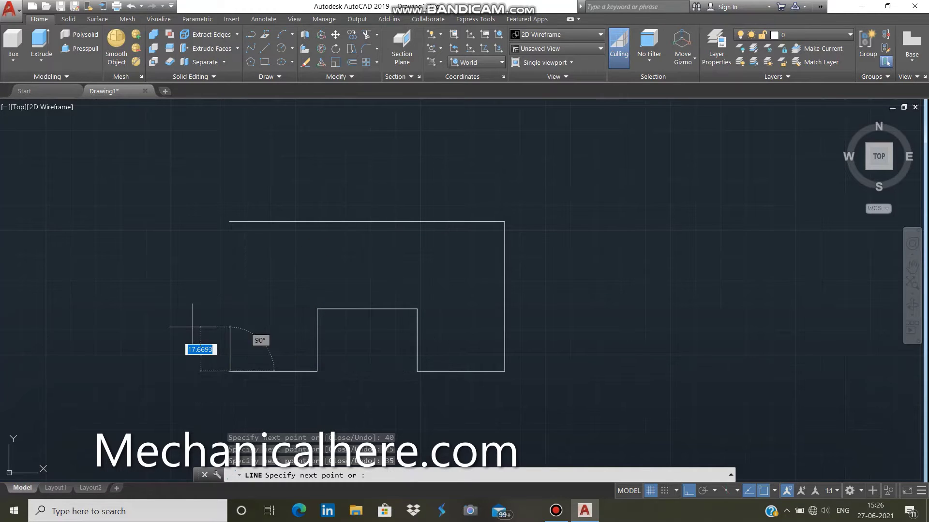
click(229, 221)
right_click(299, 148)
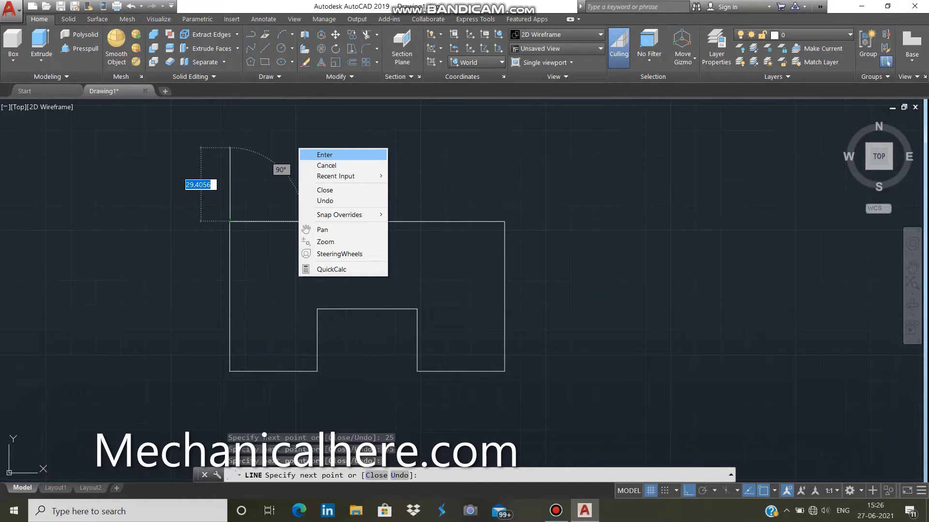
click(349, 155)
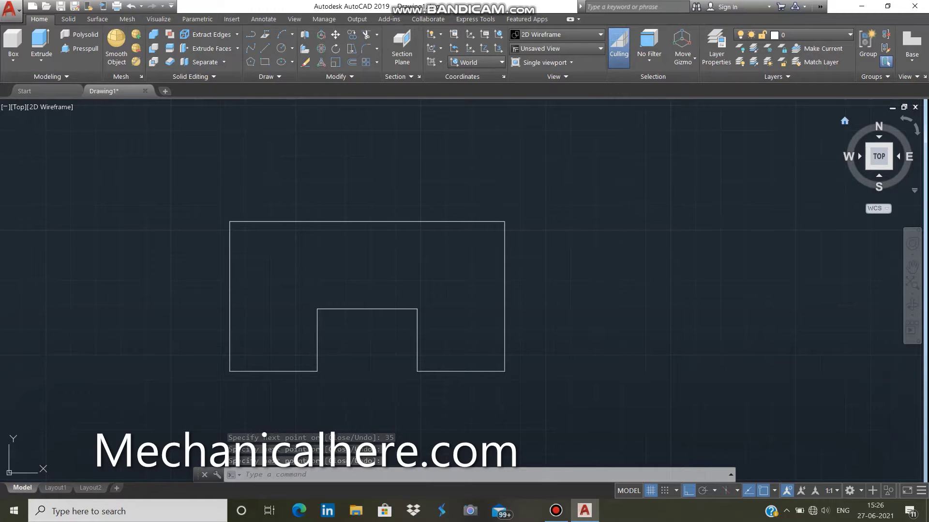
Switch to an isometric view and join the outline segments into one closed shape.
click(866, 168)
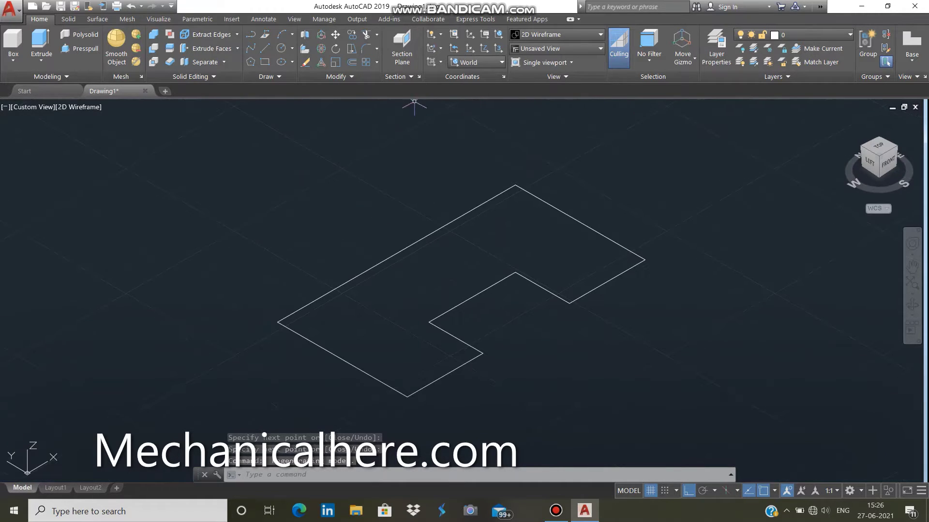
click(42, 44)
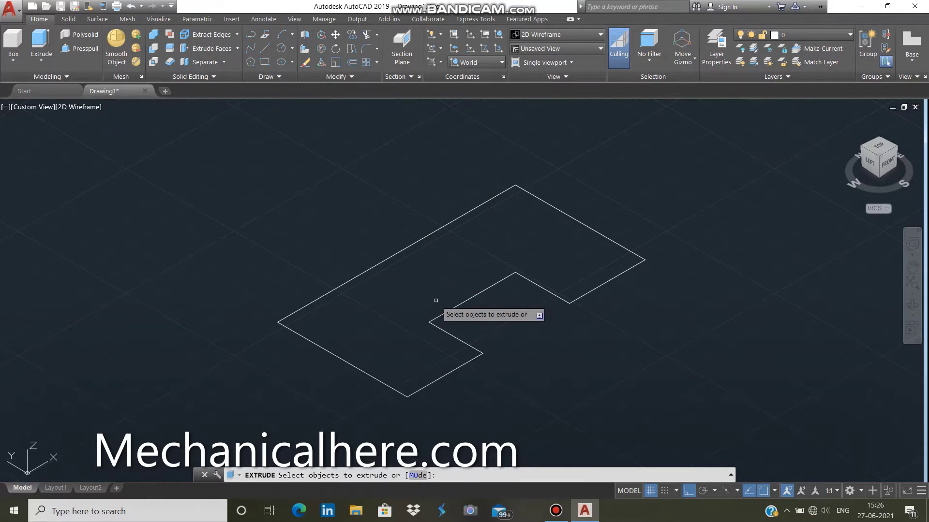
mouse_move(528, 150)
mouse_down()
mouse_move(628, 409)
mouse_move(810, 285)
mouse_up()
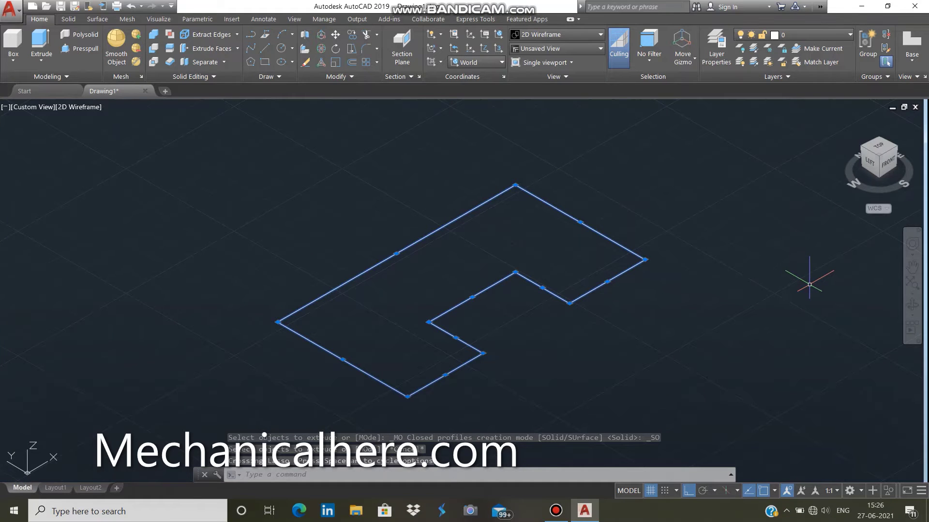
text(in)
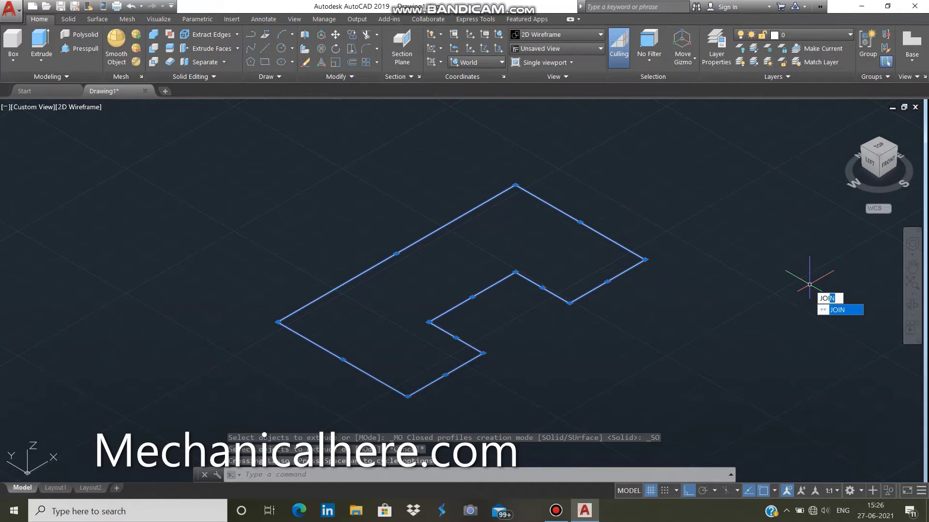
key(Return)
Extrude the joined notched outline 30 units into a solid.
click(41, 44)
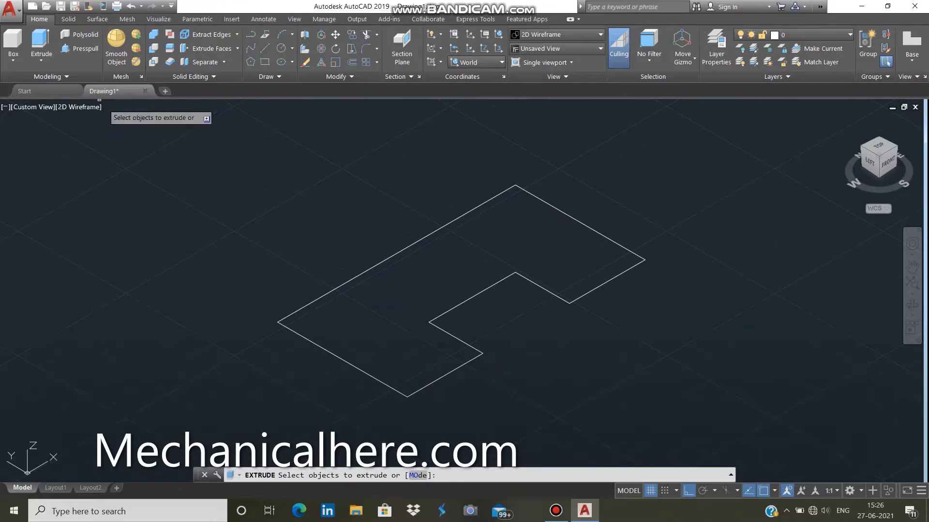
click(421, 385)
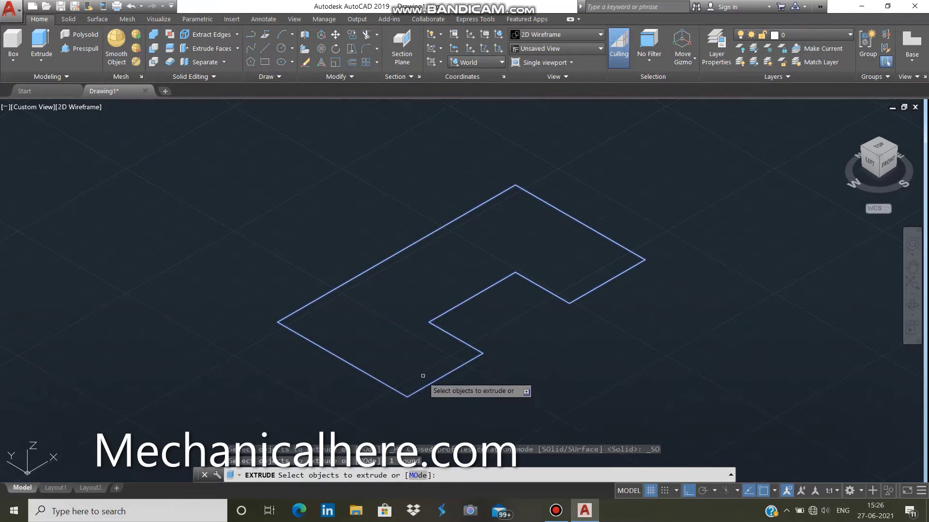
key(Return)
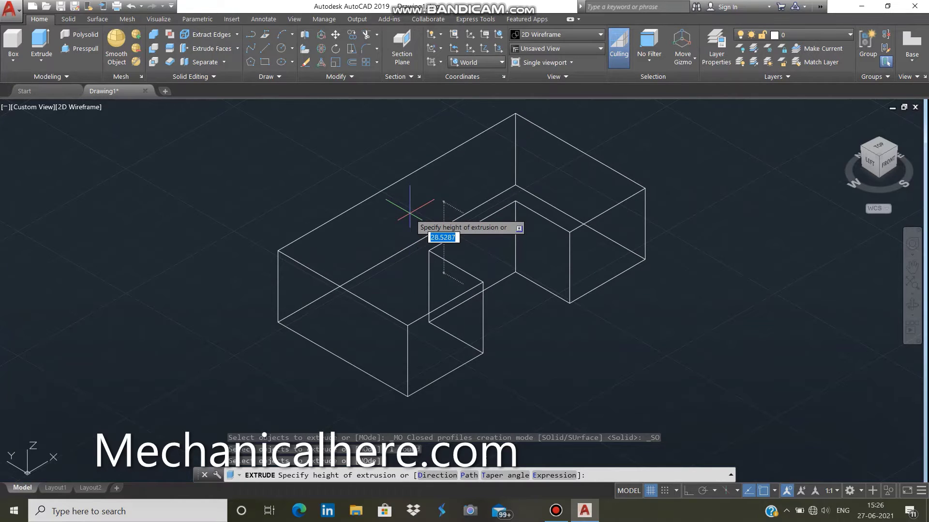
text(30)
key(Return)
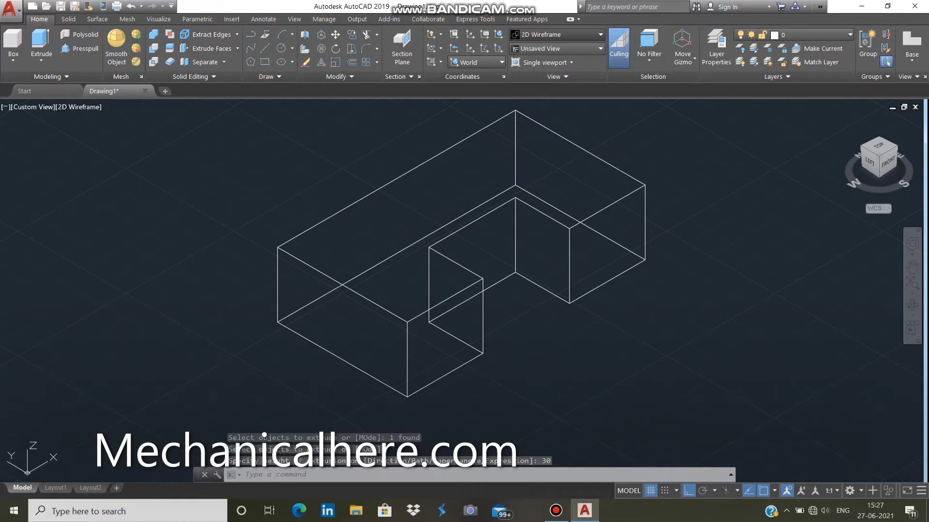
click(556, 35)
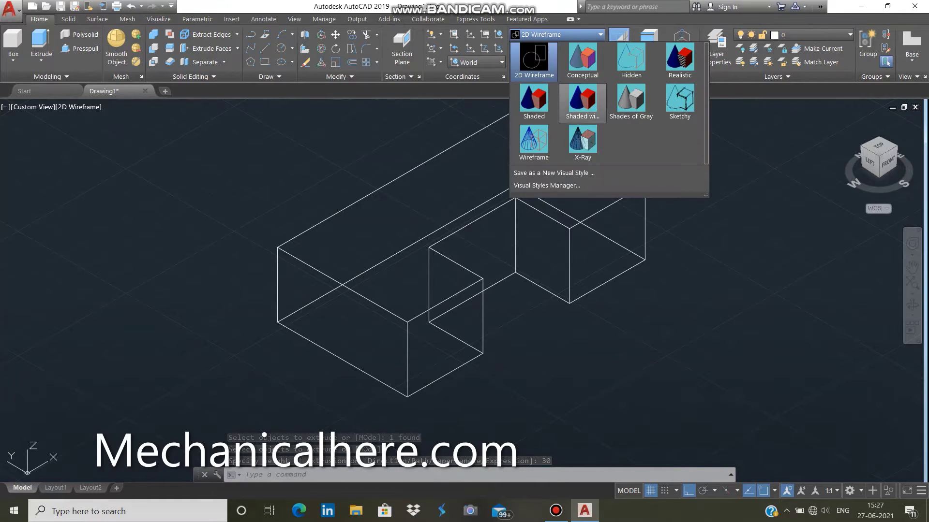
Apply the Shaded with edges visual style to the notched solid.
click(583, 102)
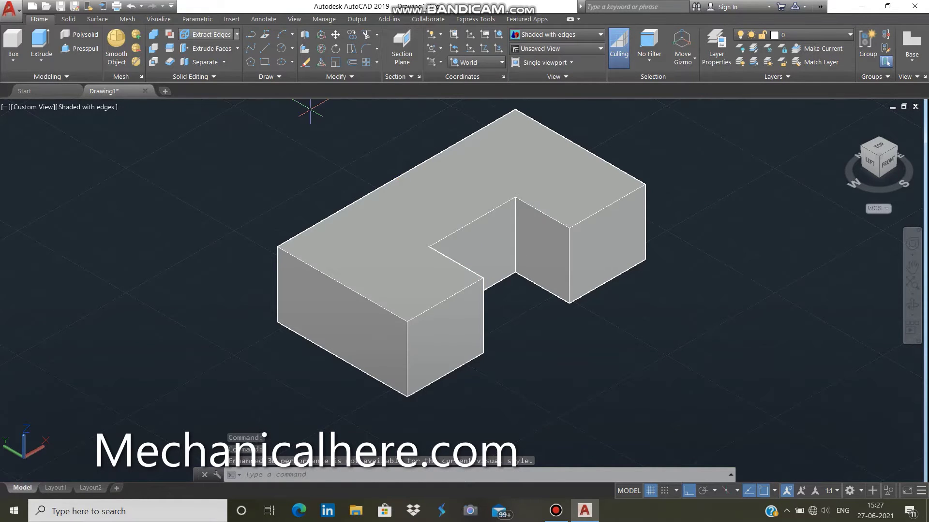
click(236, 34)
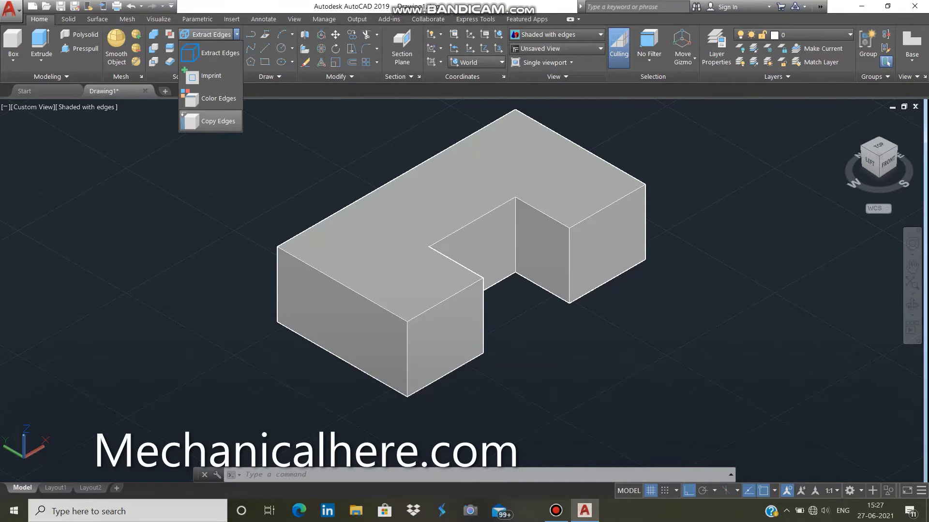
Copy the solid's long back top edge 25 units across the top face with Copy Edges.
click(217, 120)
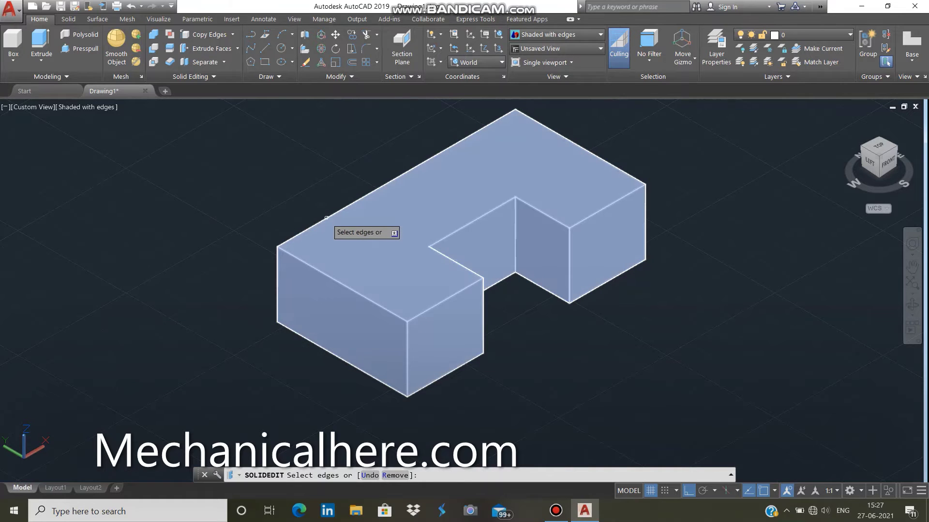
scroll(326, 218, up, 3)
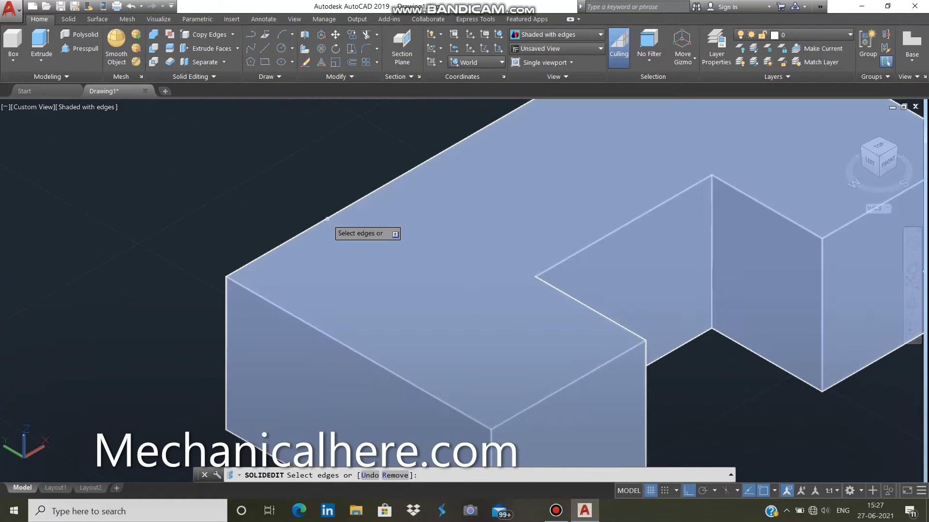
click(326, 218)
scroll(356, 244, down, 3)
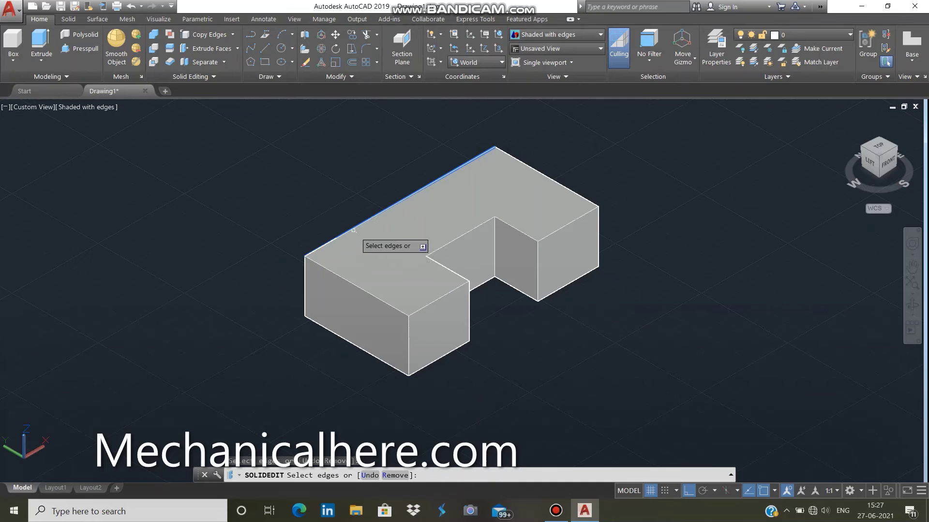
right_click(338, 228)
click(364, 235)
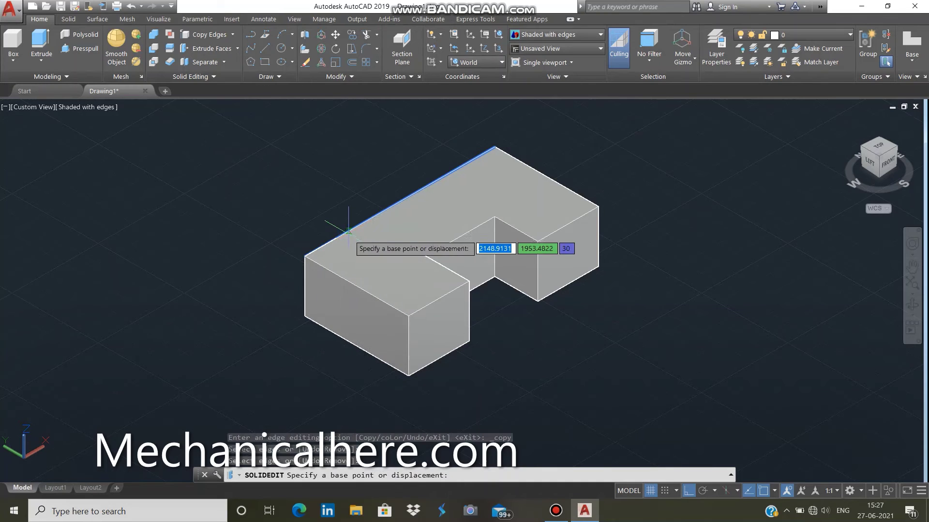
click(305, 257)
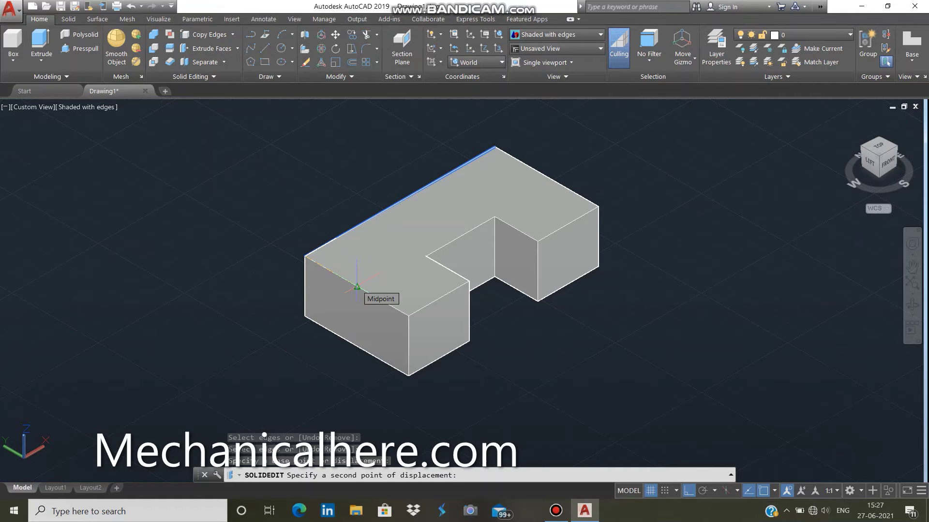
text(25)
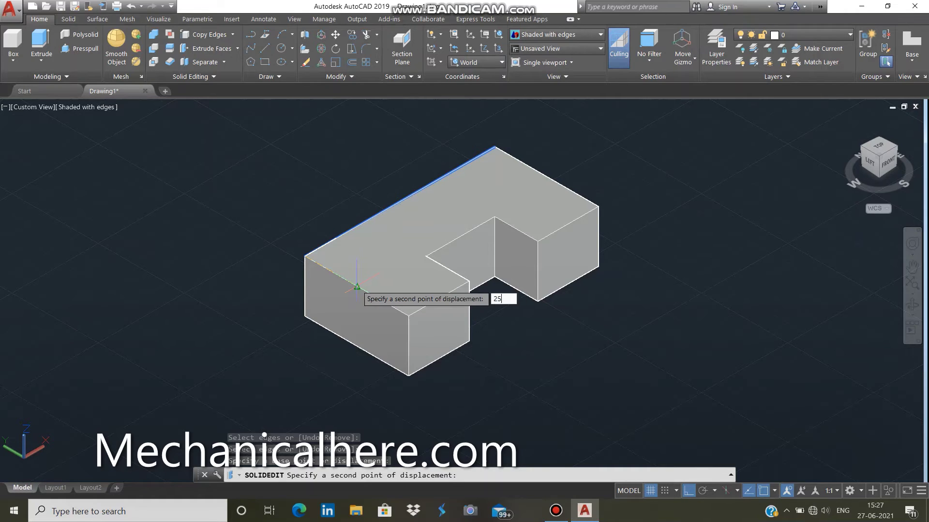
key(Return)
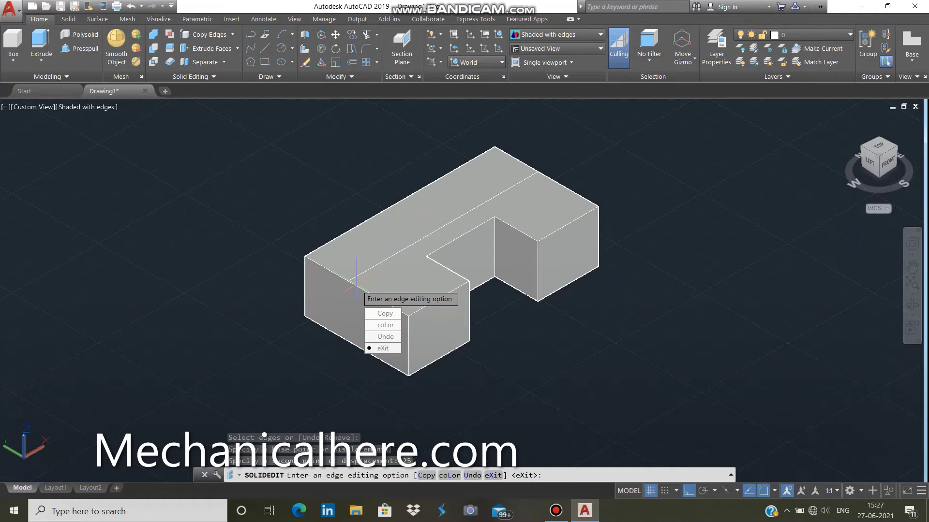
key(Down)
key(Return)
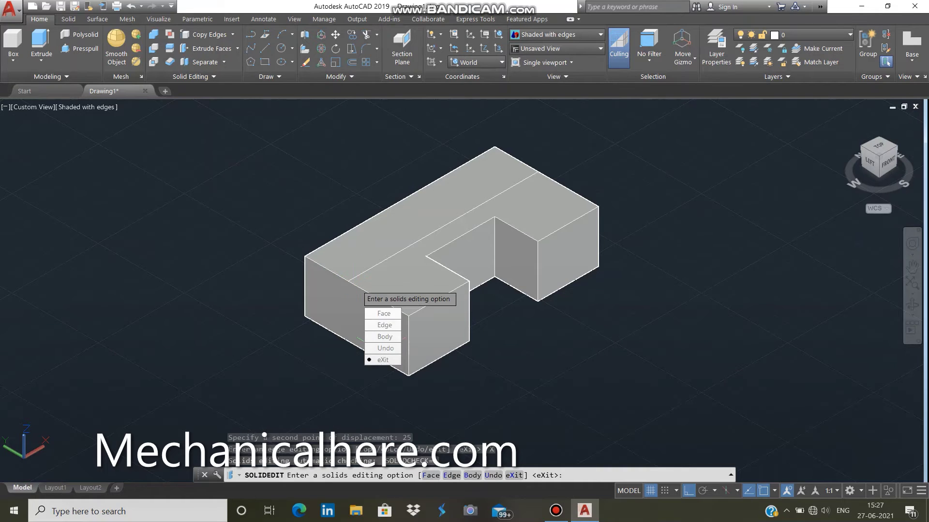
key(Escape)
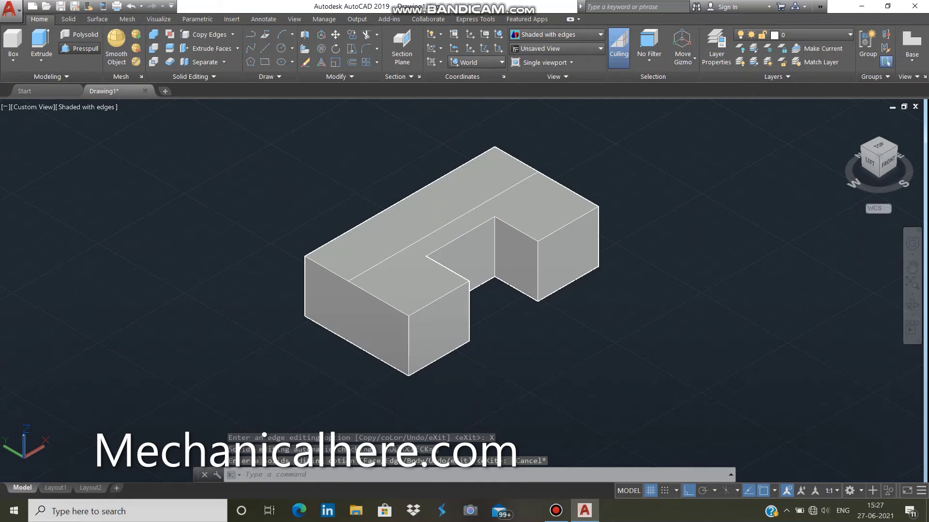
Press-pull the 25-unit back strip of the top face up 50 units.
click(75, 49)
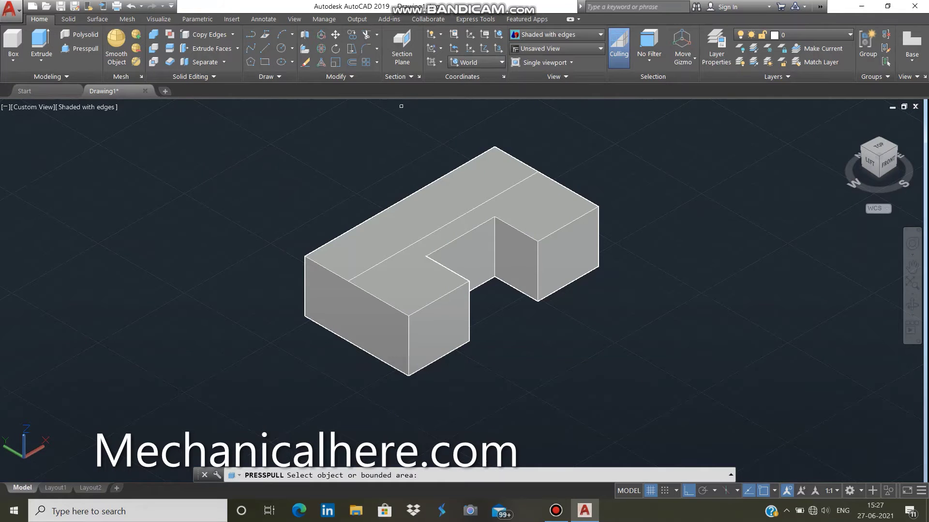
click(383, 218)
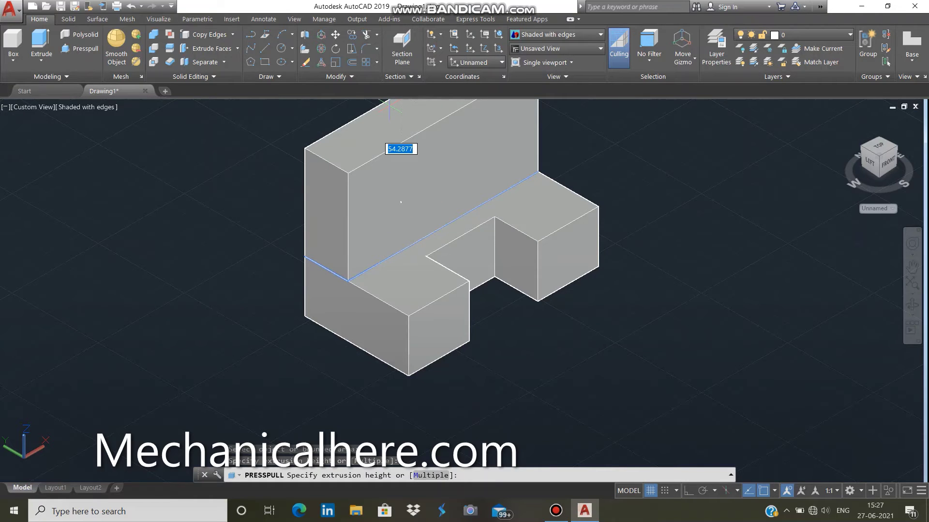
text(50)
key(Return)
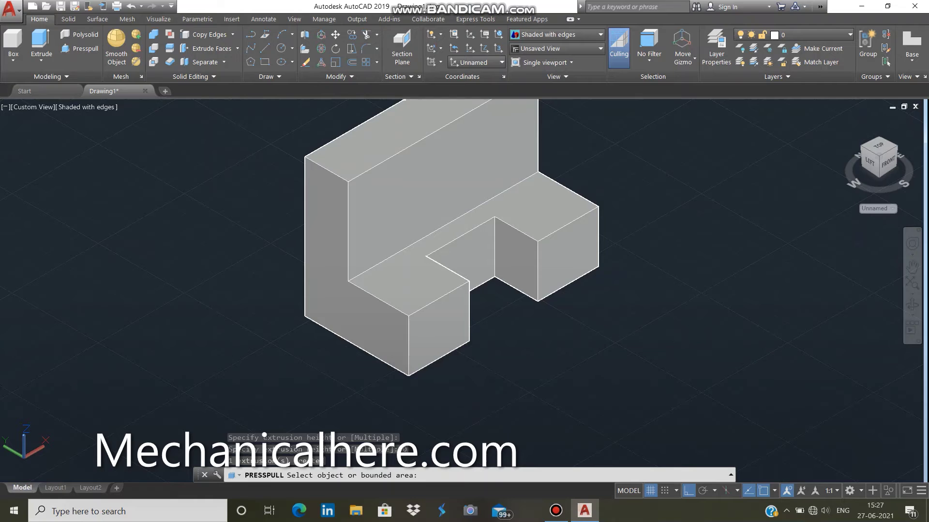
scroll(601, 176, down, 2)
scroll(607, 143, up, 1)
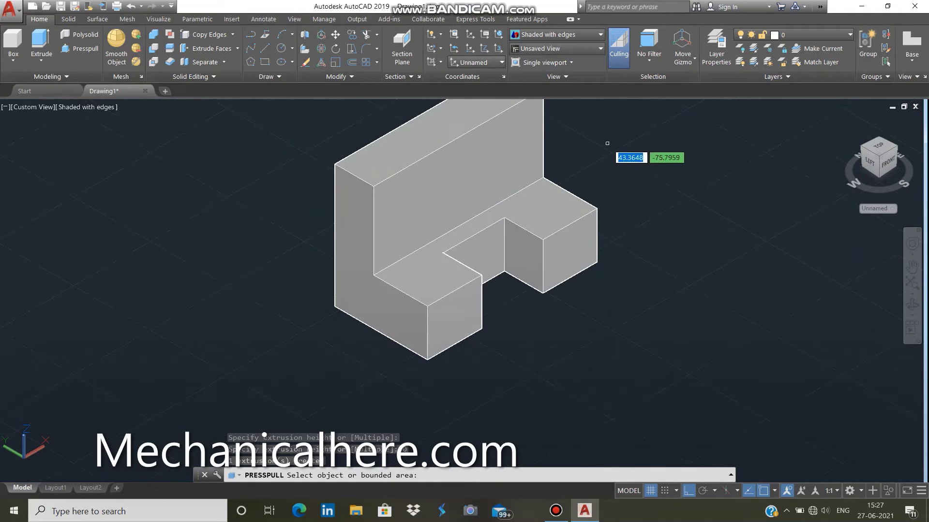
middle_drag(607, 143, 613, 186)
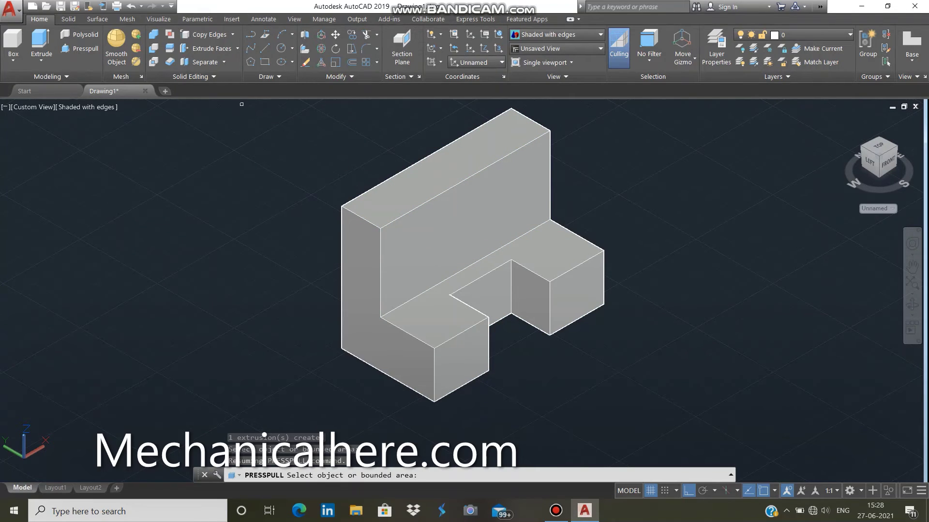
Copy the back wall's top front edge 25 units down across its front face.
click(232, 35)
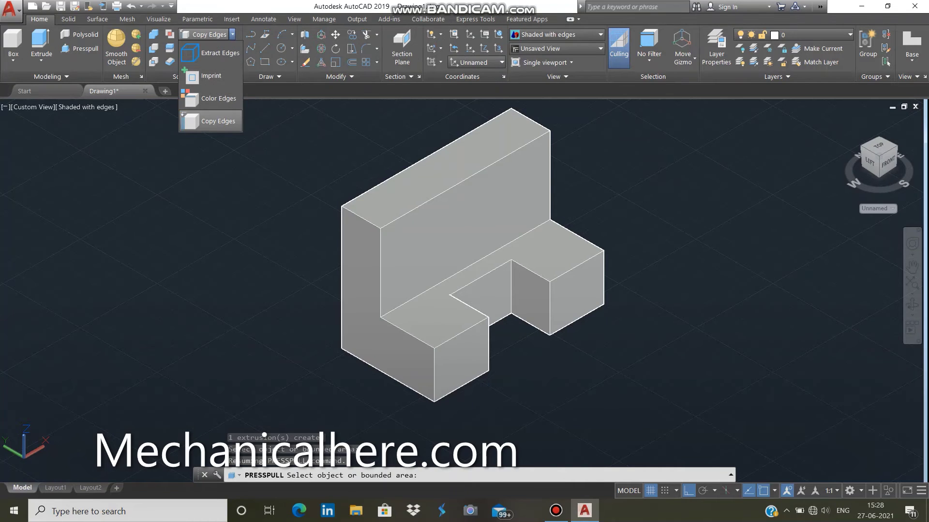
click(218, 120)
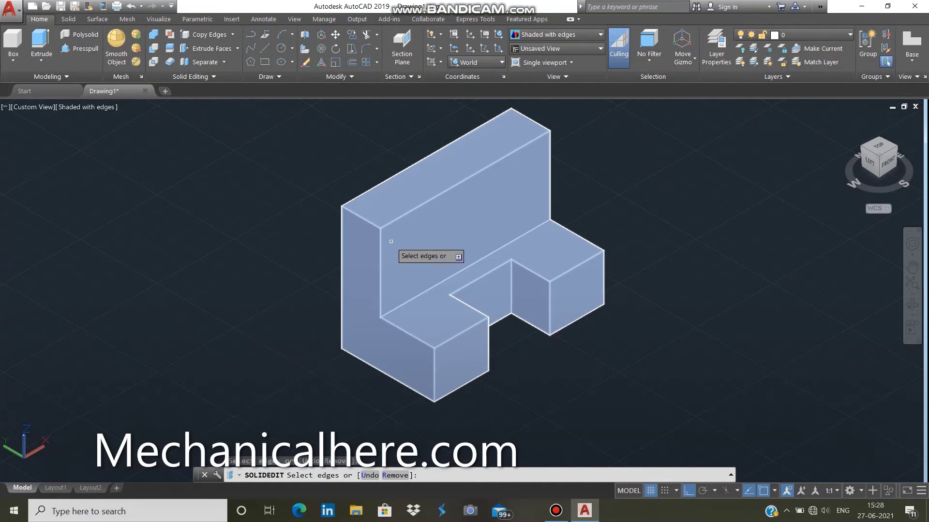
click(398, 219)
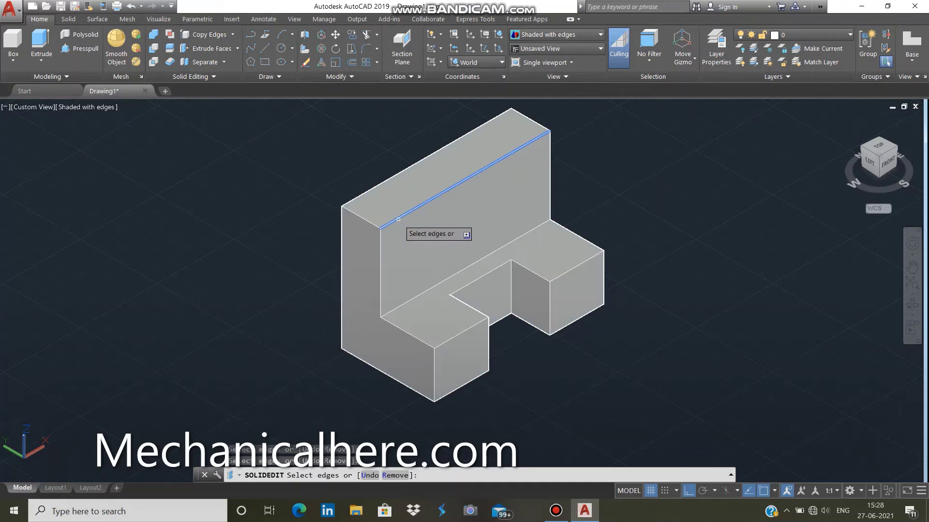
right_click(398, 220)
click(425, 224)
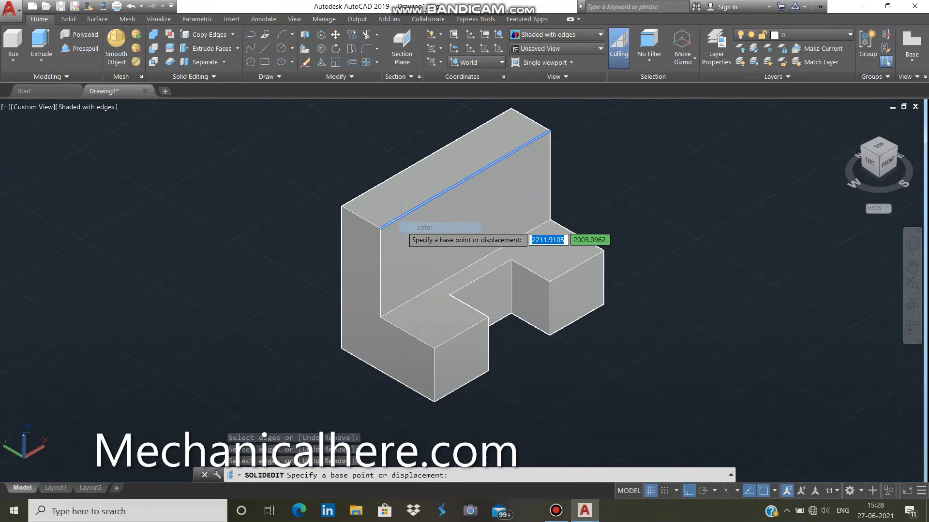
click(380, 227)
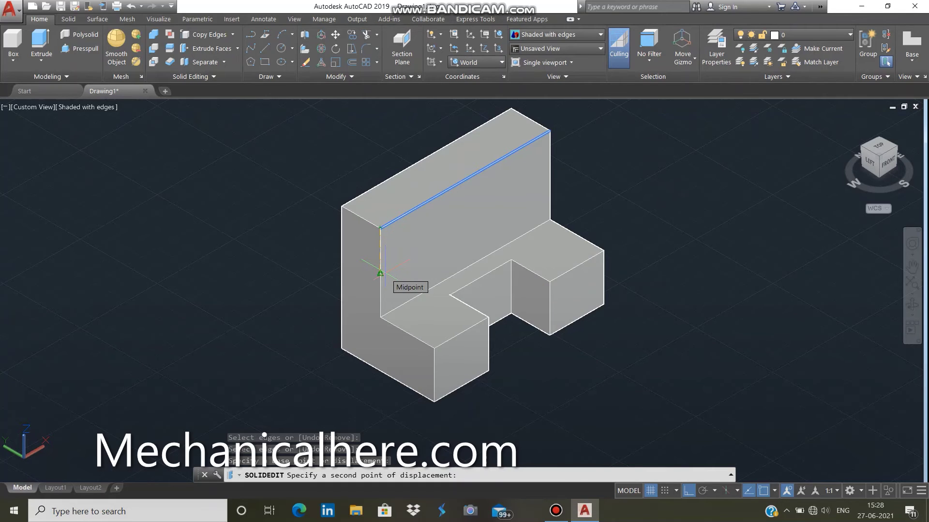
text(25)
key(Return)
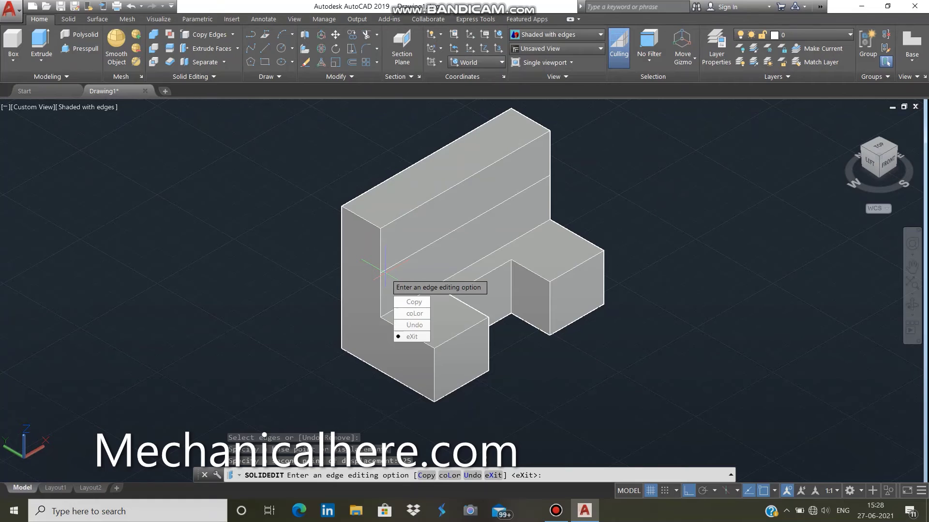
key(Return)
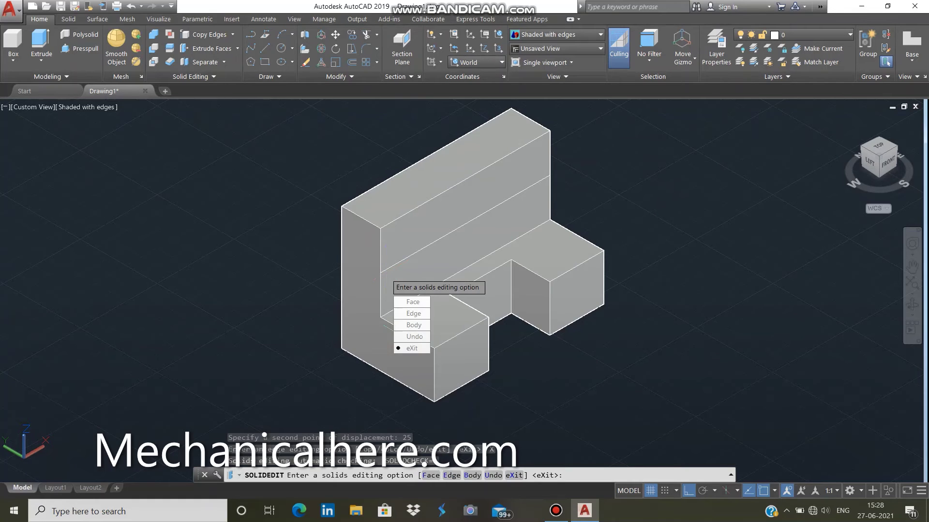
key(Return)
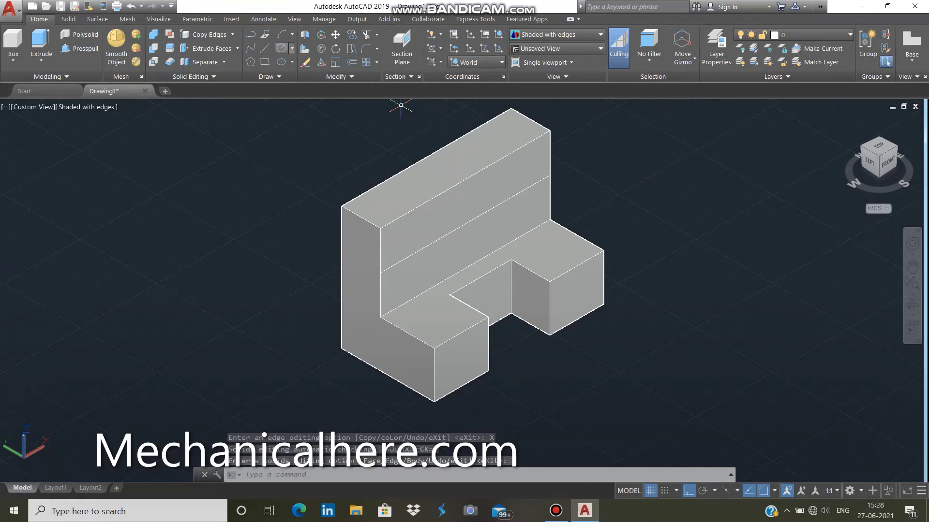
Copy the wall's left vertical edge 30 units along the front face.
click(205, 34)
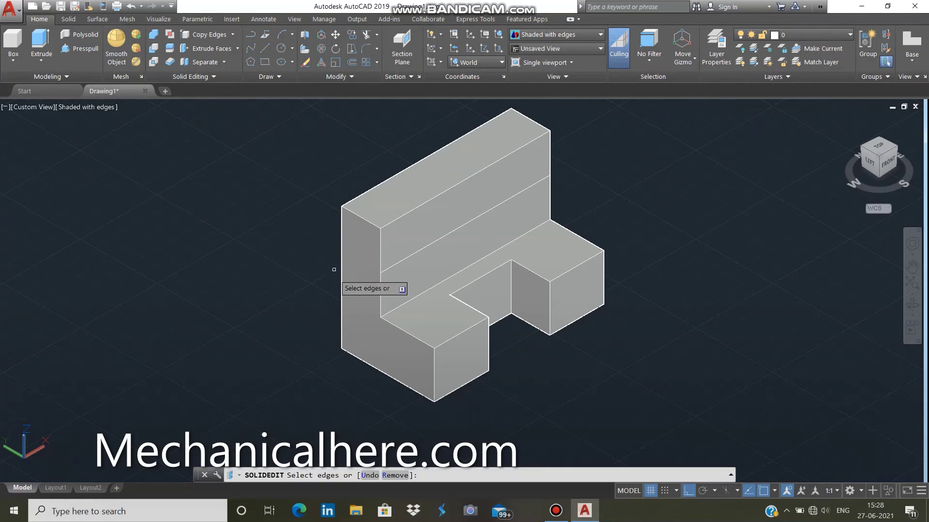
click(380, 261)
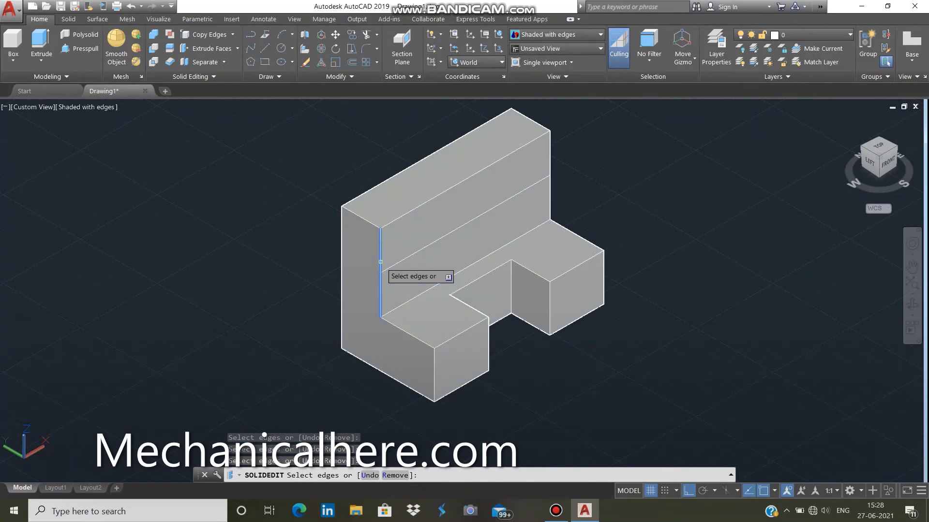
right_click(380, 260)
click(399, 256)
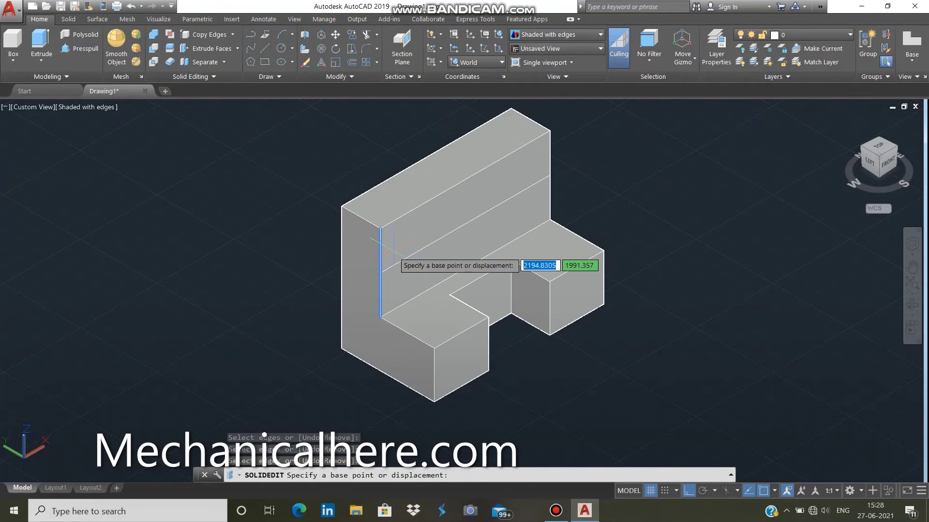
click(380, 273)
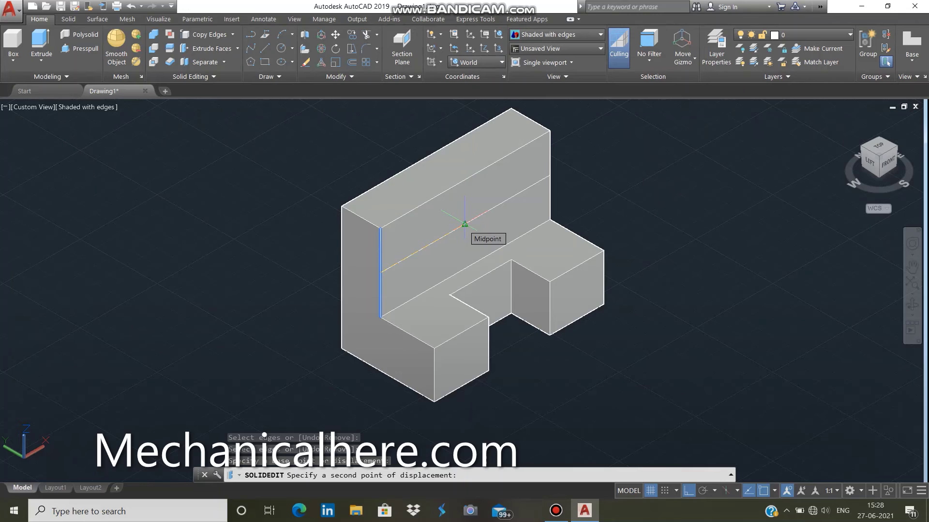
text(30)
key(Return)
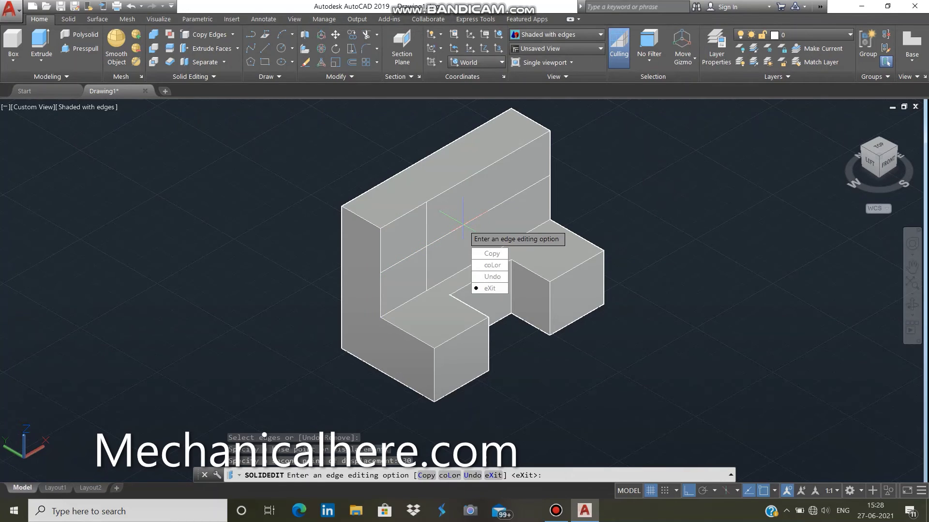
click(490, 288)
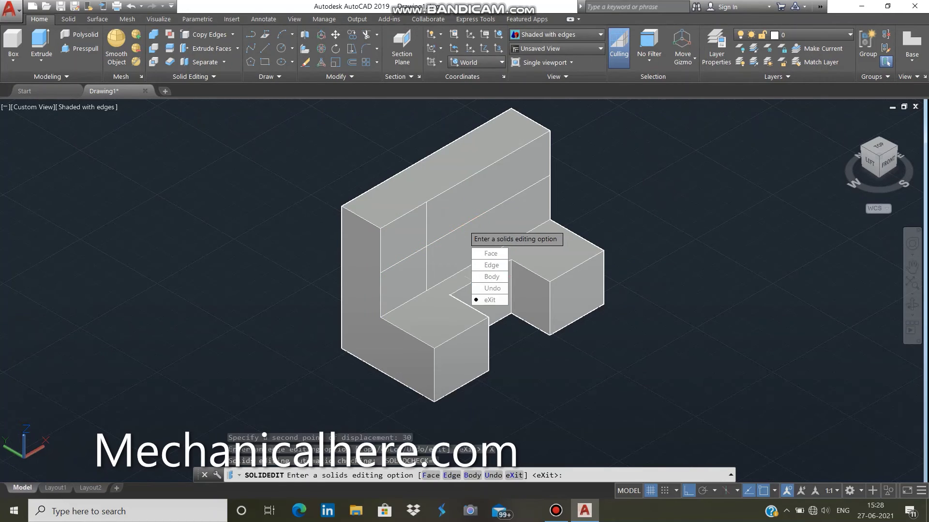
click(489, 300)
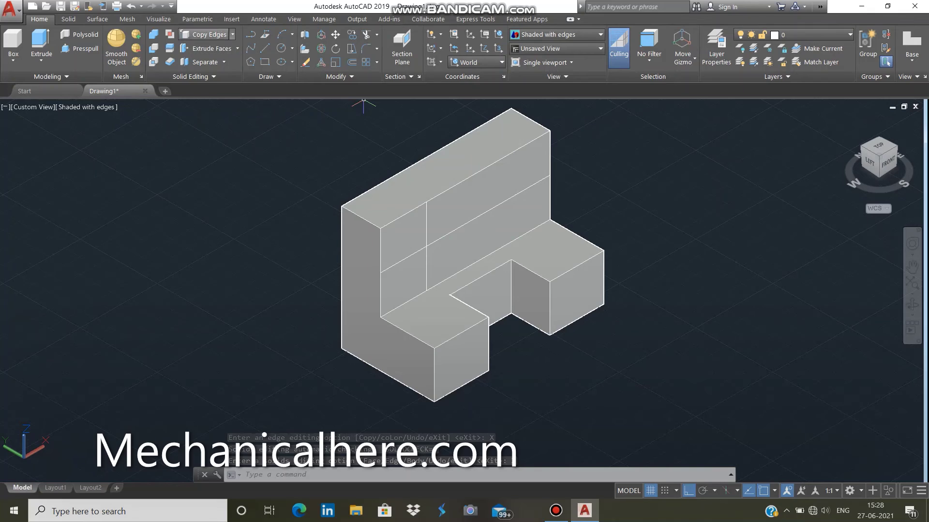
Copy the wall's left vertical edge again, 80 units along the front face.
click(208, 34)
click(381, 275)
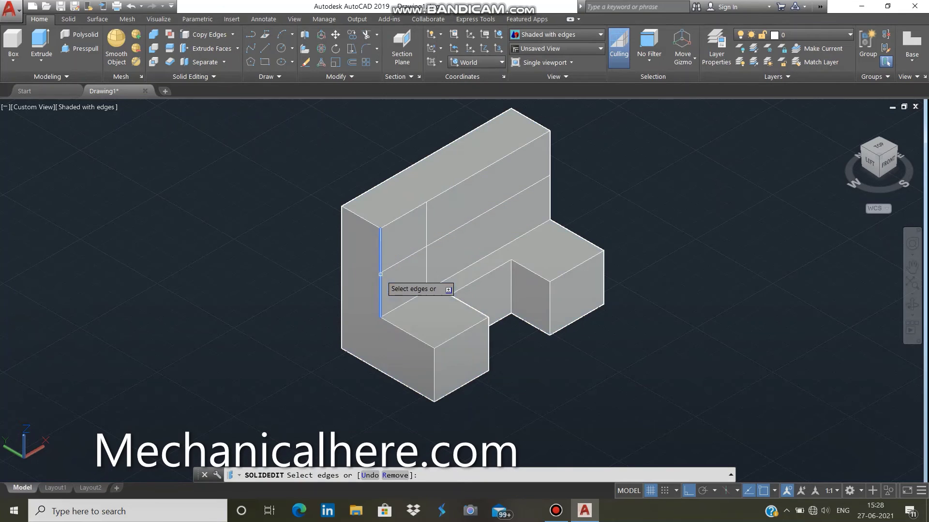
key(Return)
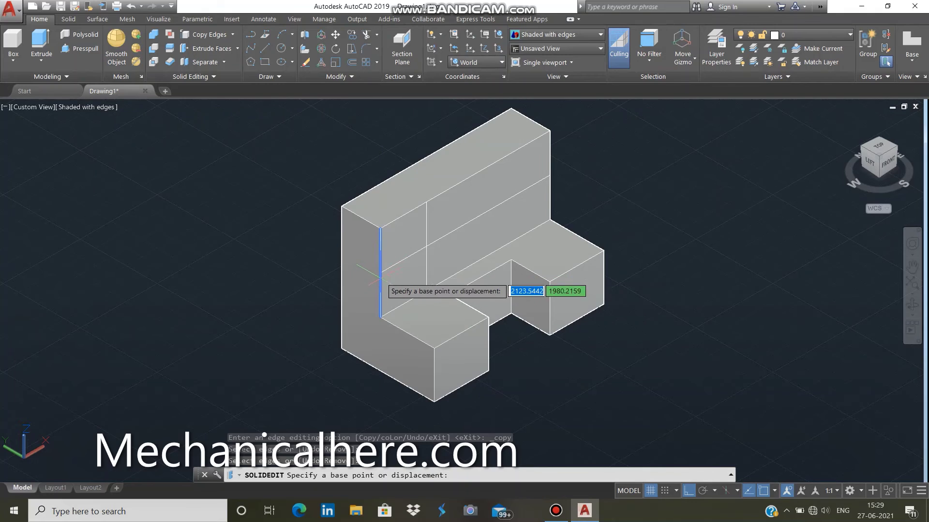
click(381, 273)
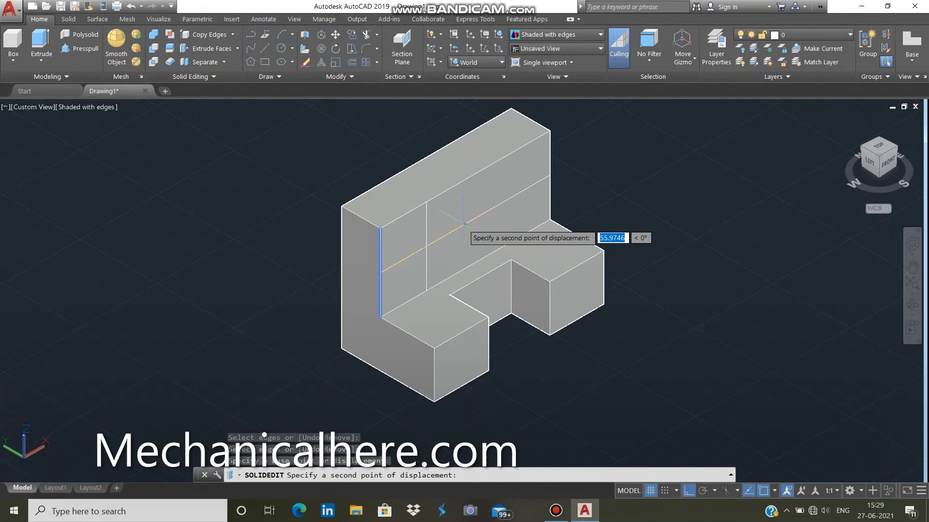
text(80)
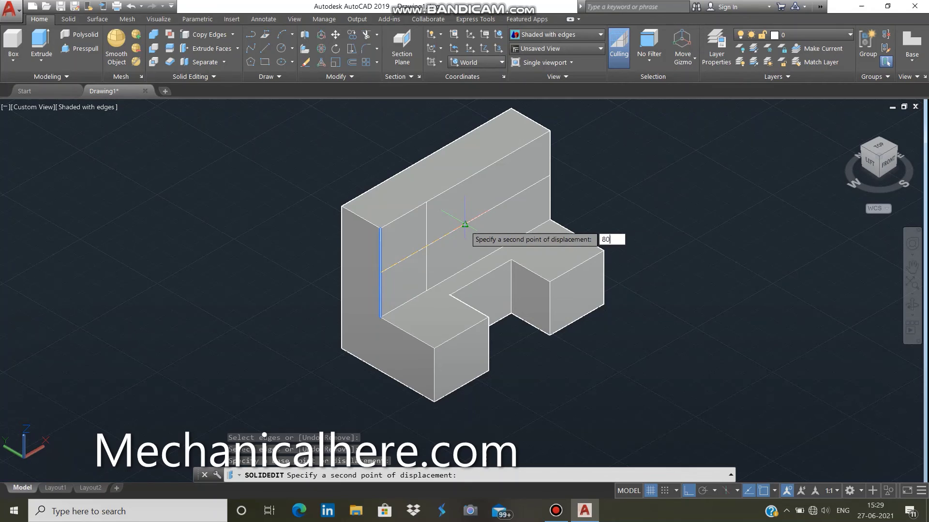
key(Return)
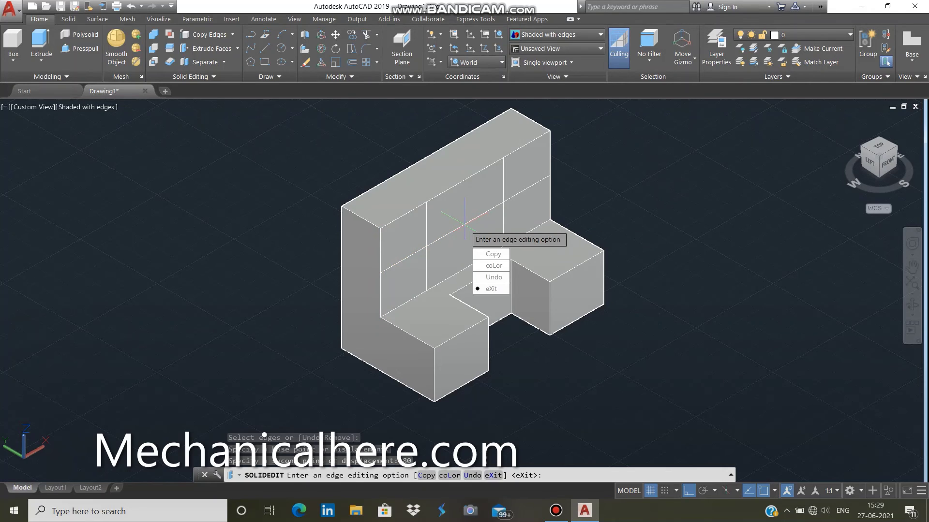
text(x)
key(Return)
text(x)
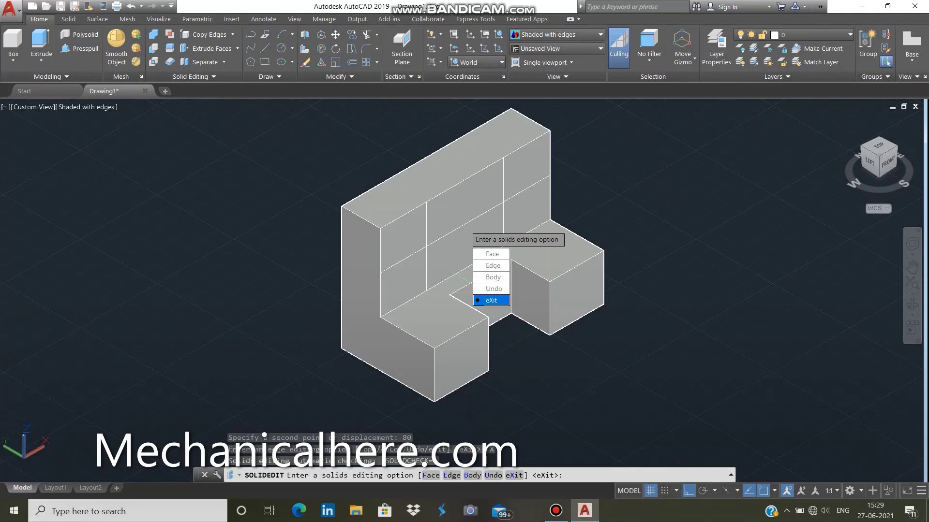
key(Return)
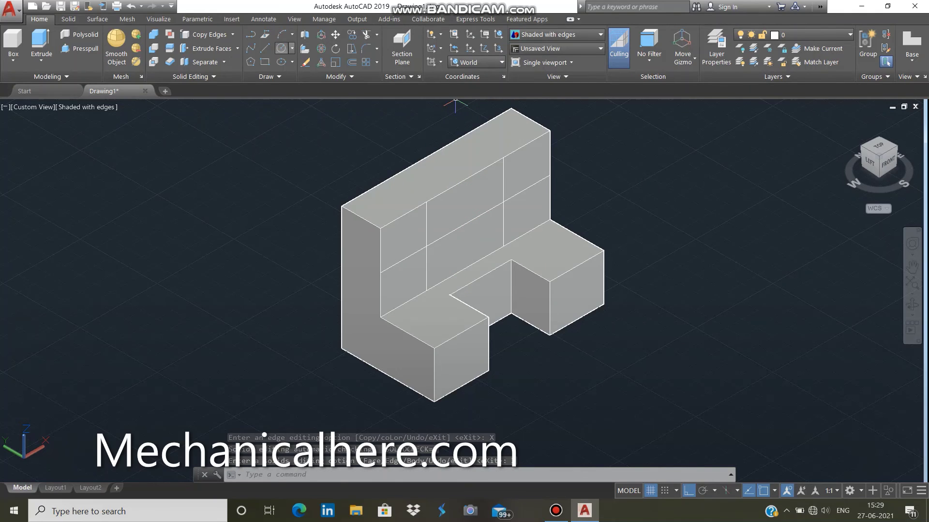
Draw two Ø10 circles centred at the left and right guide-line crossings.
click(292, 48)
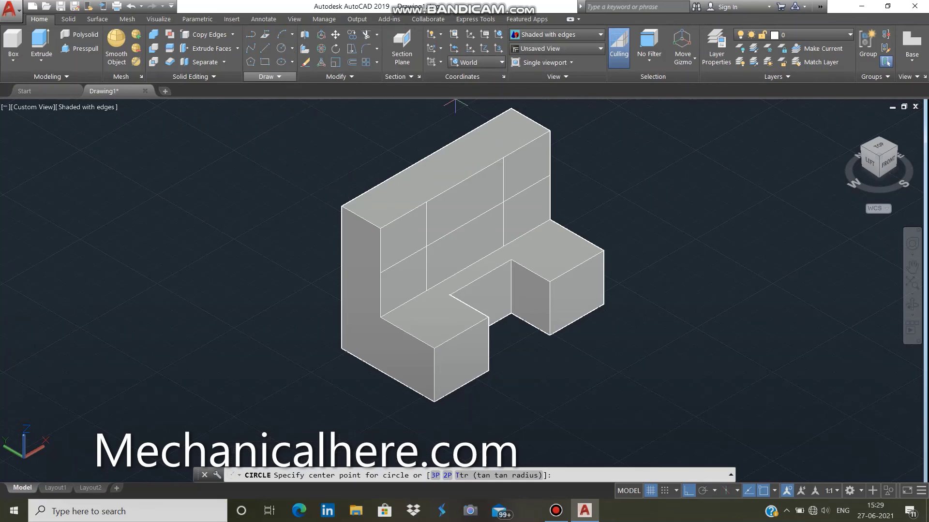
click(311, 64)
click(426, 242)
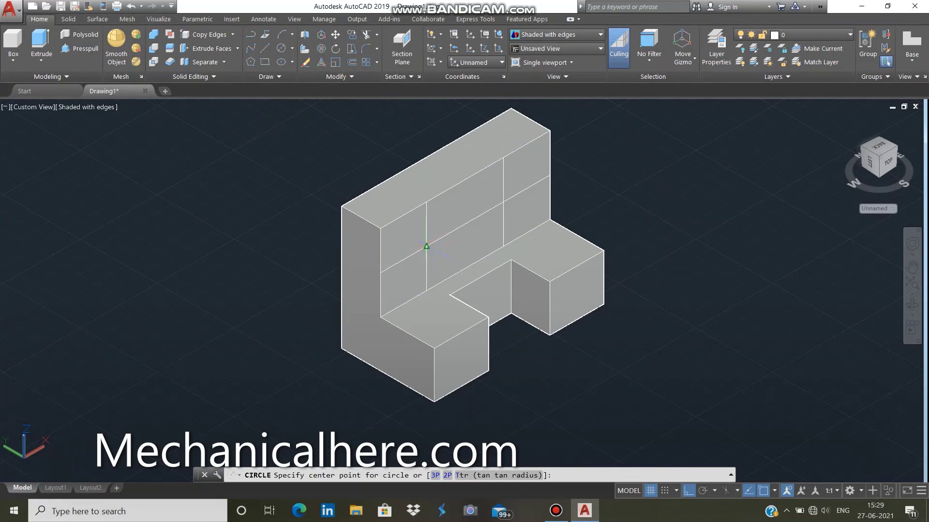
text(d)
key(Return)
text(10)
key(Return)
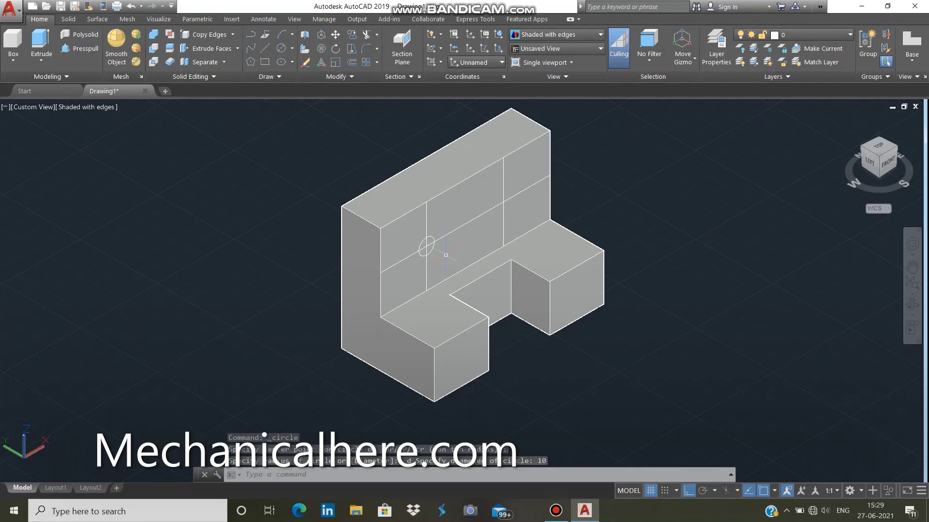
click(292, 48)
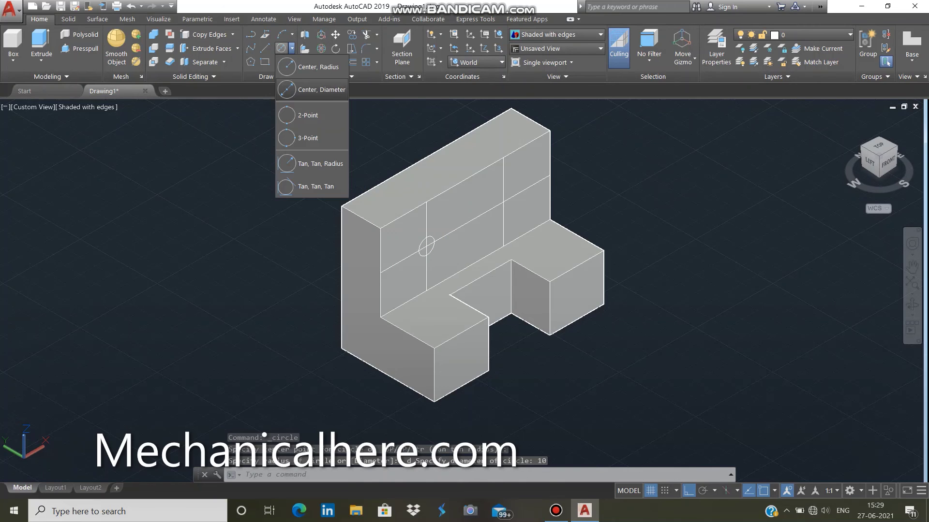
click(306, 64)
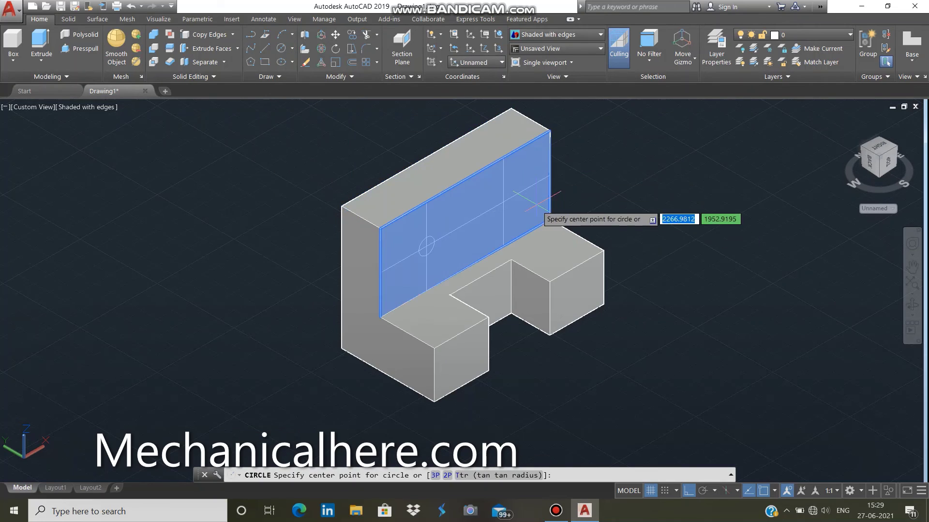
click(504, 199)
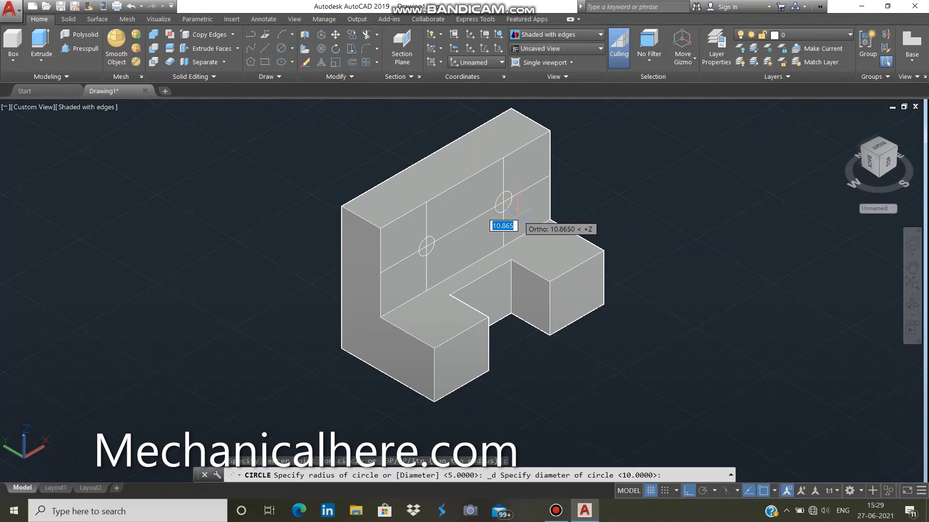
text(10)
key(Return)
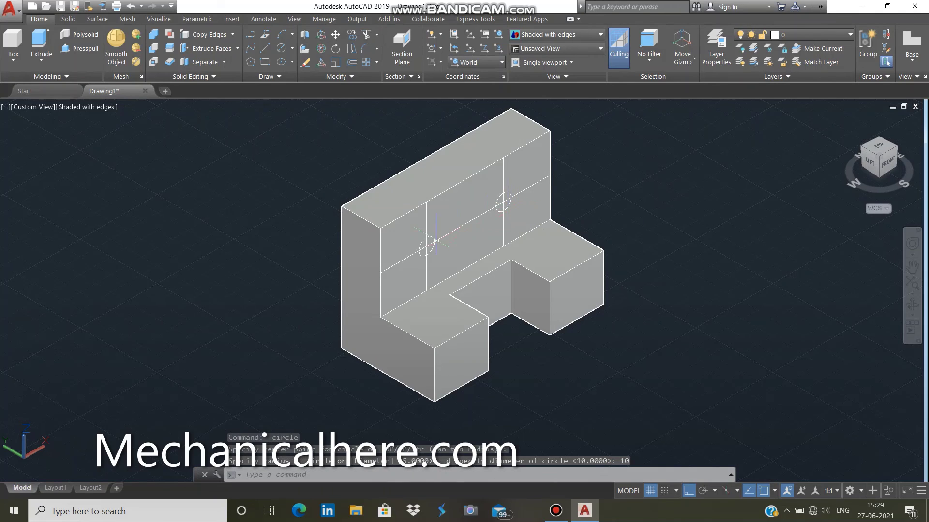
Delete the horizontal and vertical guide lines from the wall face.
click(436, 241)
key(Escape)
click(436, 242)
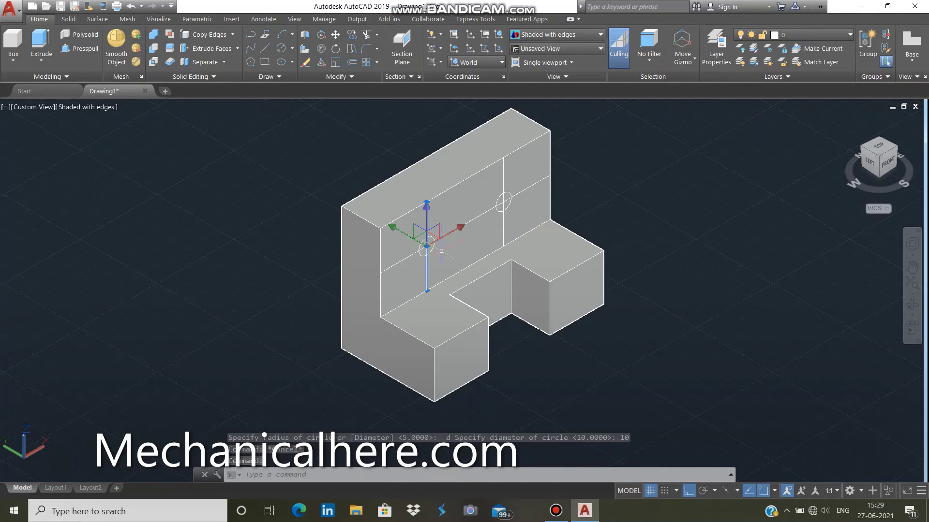
shift+click(486, 214)
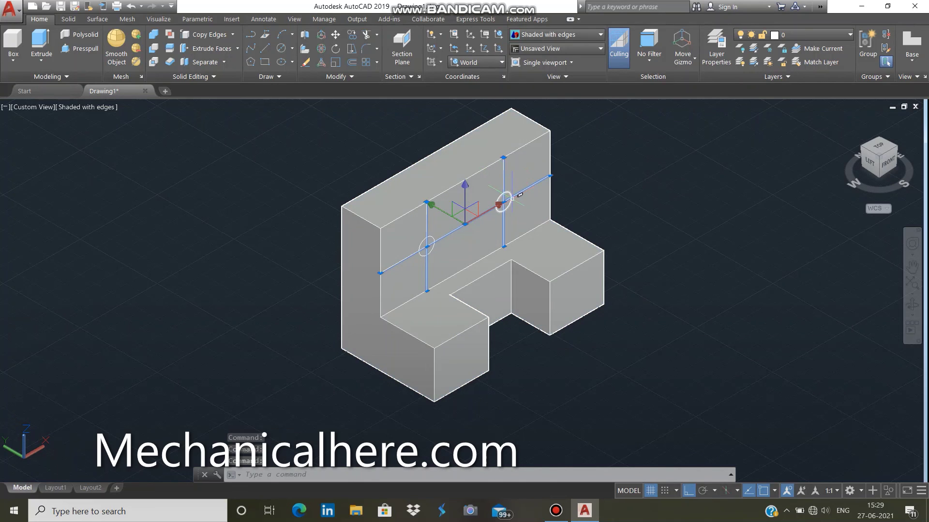
key(Delete)
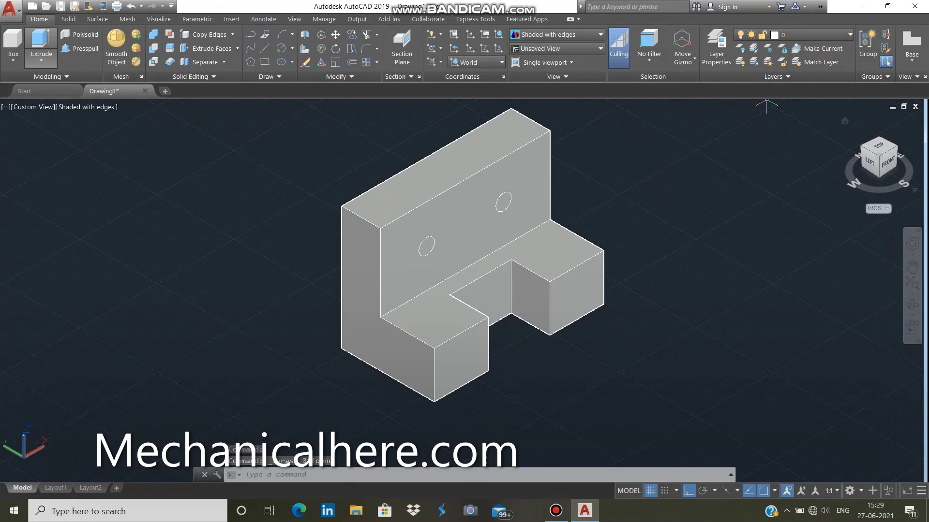
Press-pull the left and right Ø10 circles through the back wall as holes.
click(79, 49)
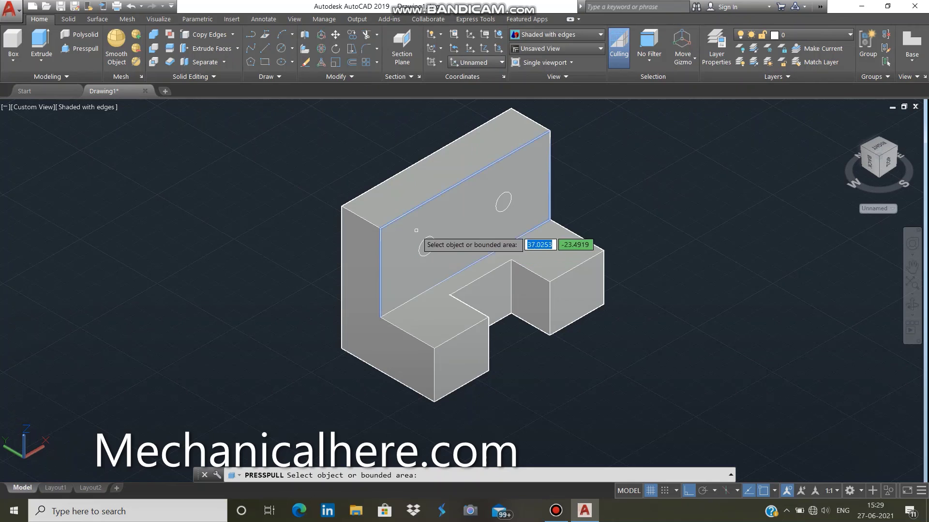
click(427, 242)
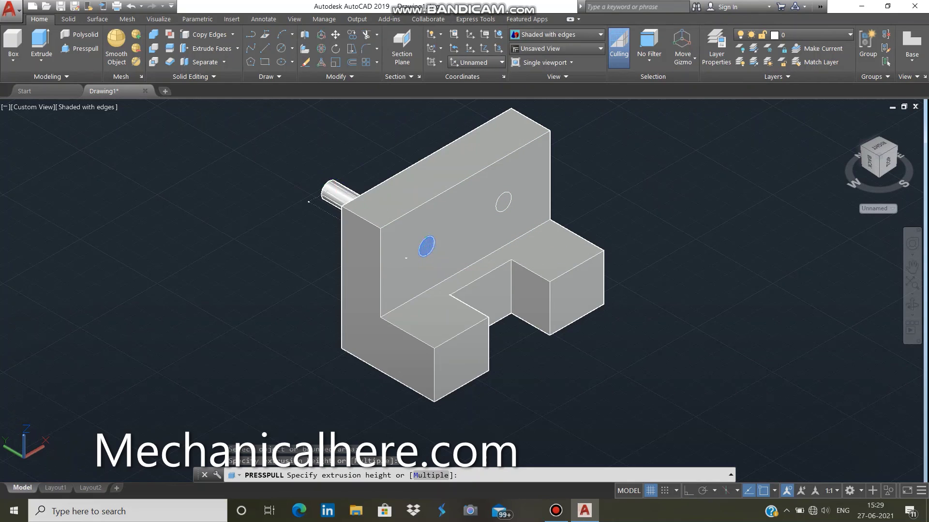
click(368, 188)
click(507, 214)
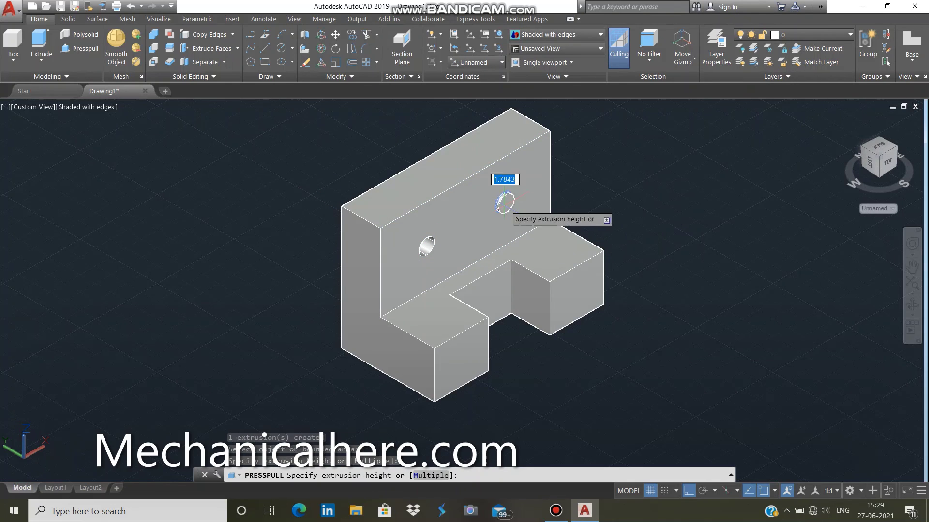
click(425, 149)
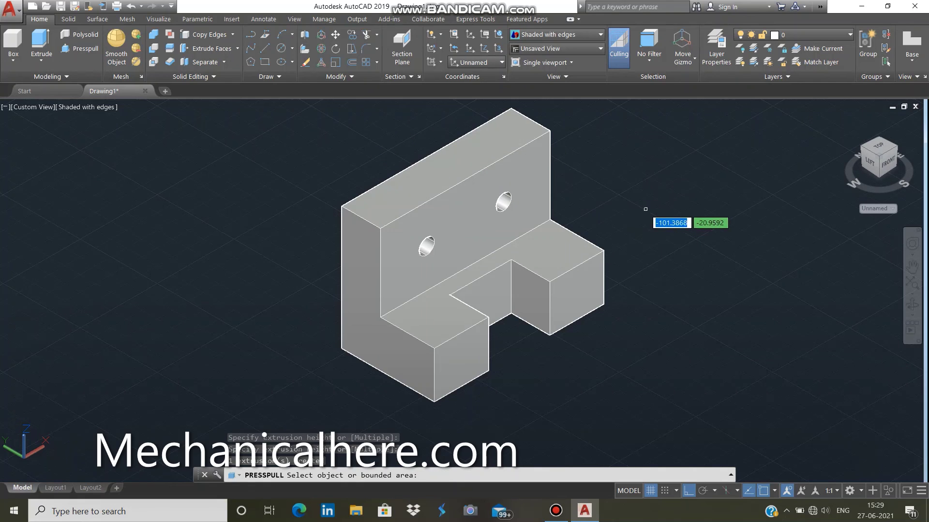
key(Escape)
key(Escape)
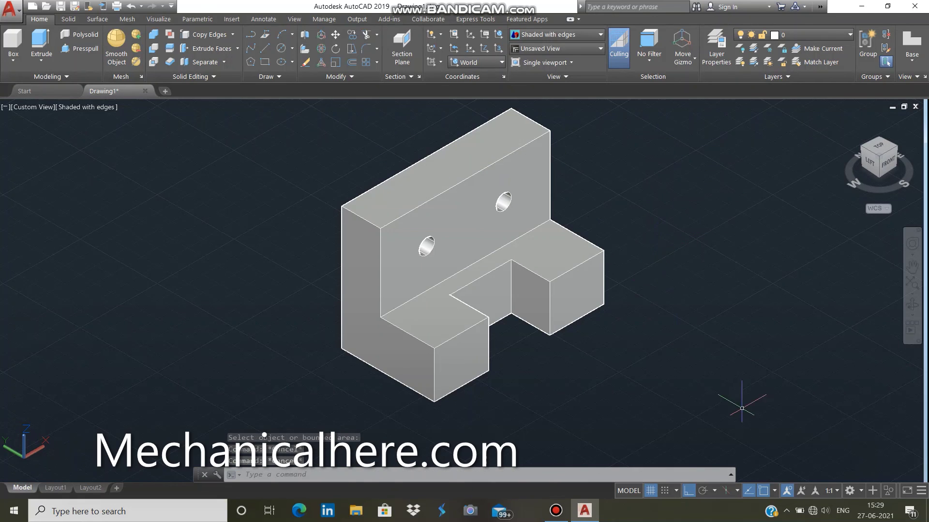
scroll(650, 164, up, 2)
scroll(650, 165, up, 1)
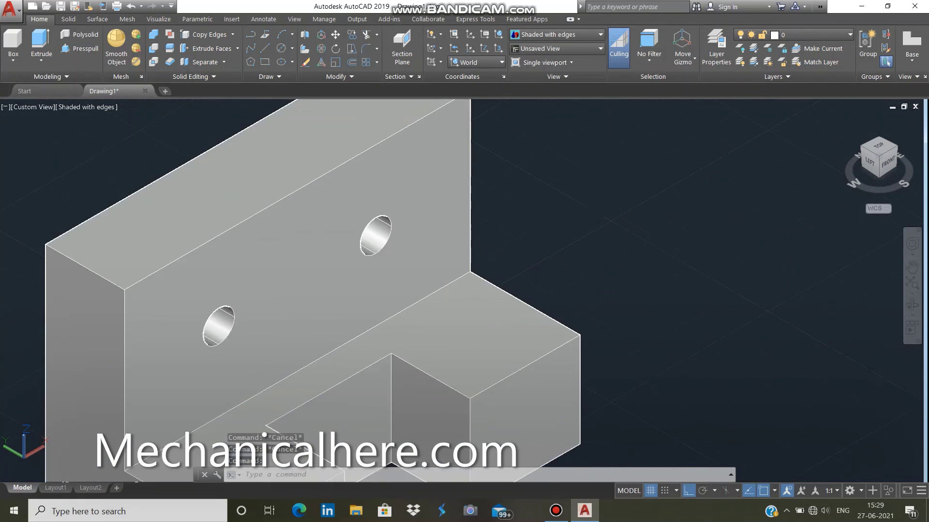
scroll(539, 191, down, 3)
scroll(537, 195, up, 1)
mouse_move(565, 203)
middle_down()
mouse_move(547, 201)
mouse_move(557, 316)
middle_up()
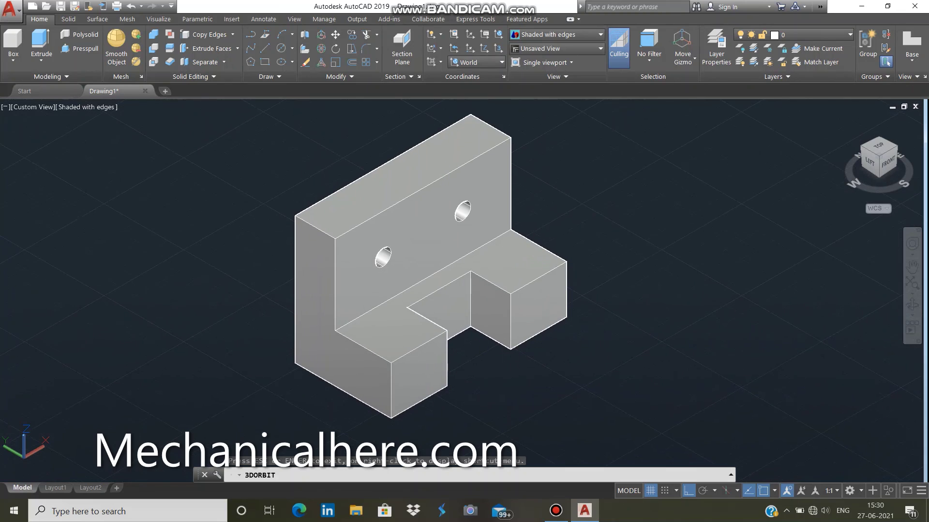